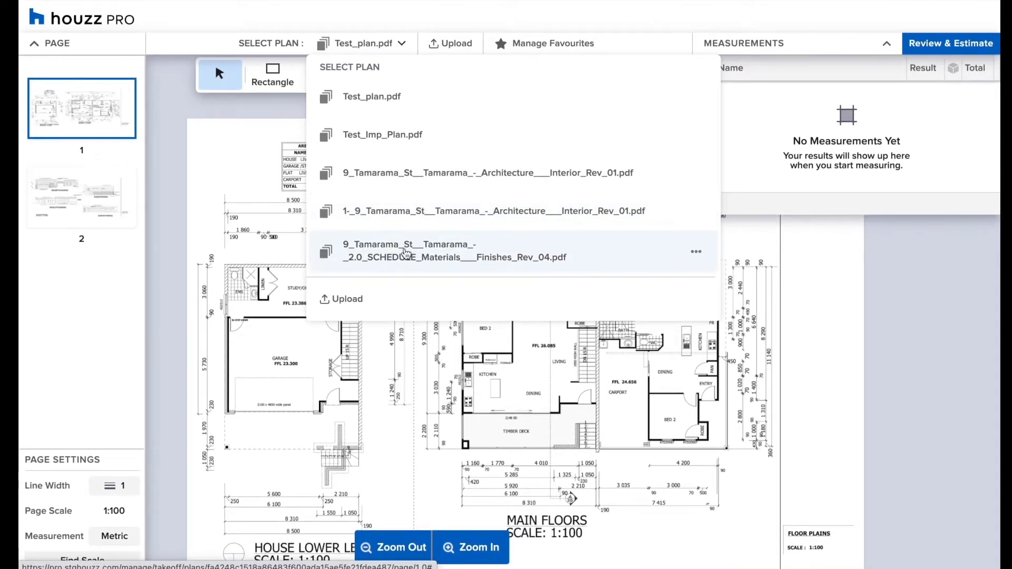
- Open page 2 with the elevations of Test_plan.pdf and view the options available for that page
click(402, 49)
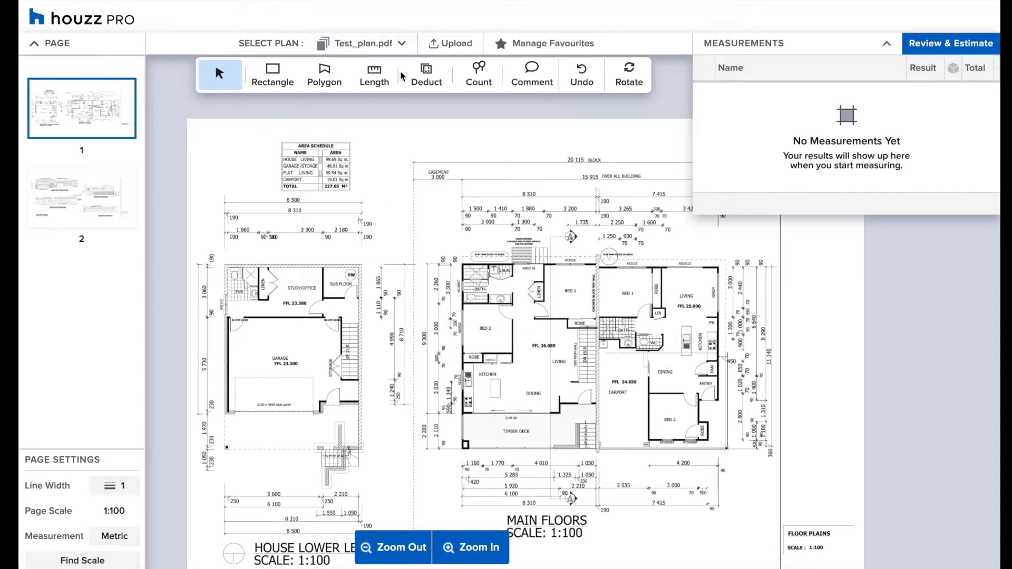
click(101, 200)
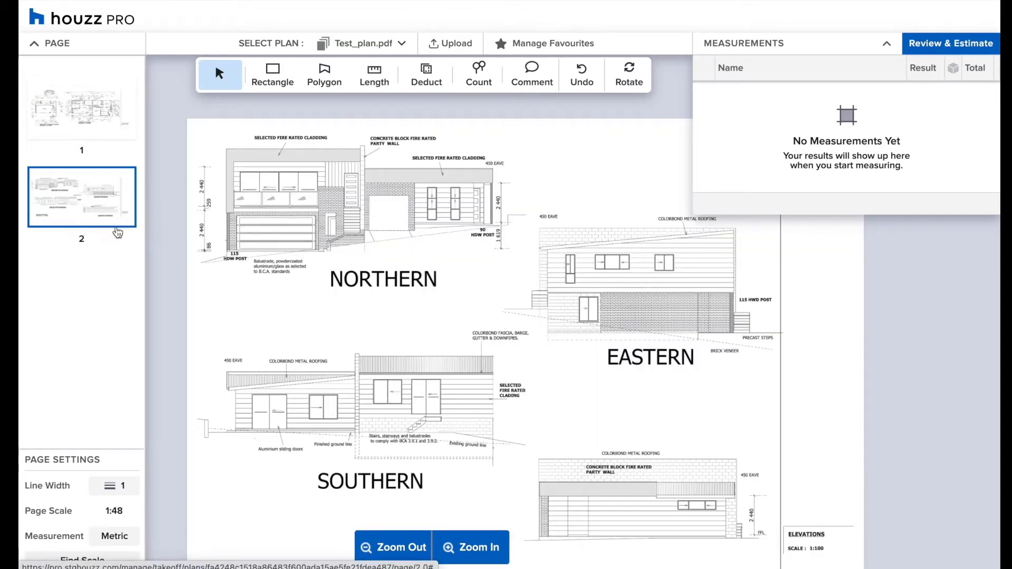
click(122, 217)
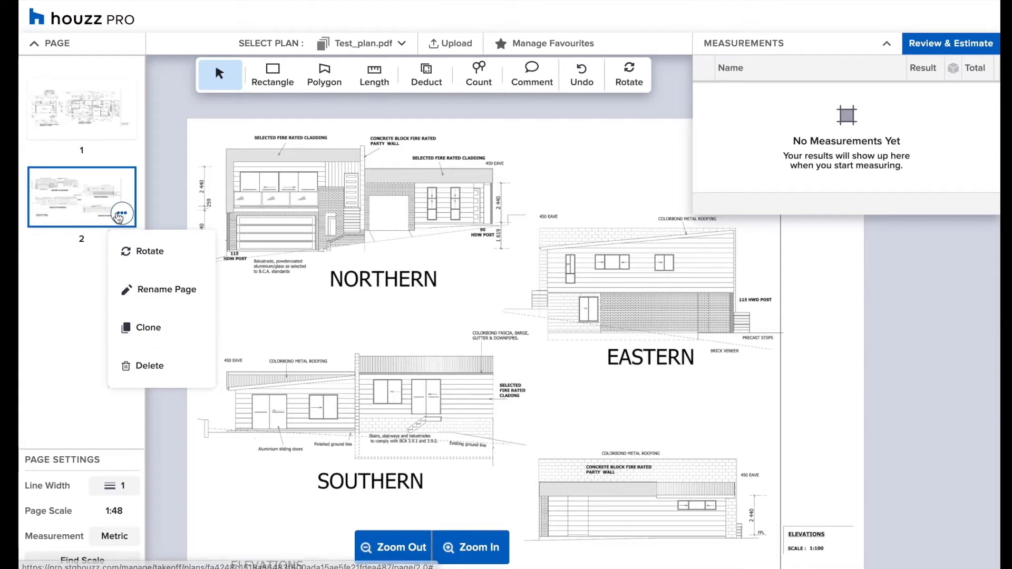
click(99, 217)
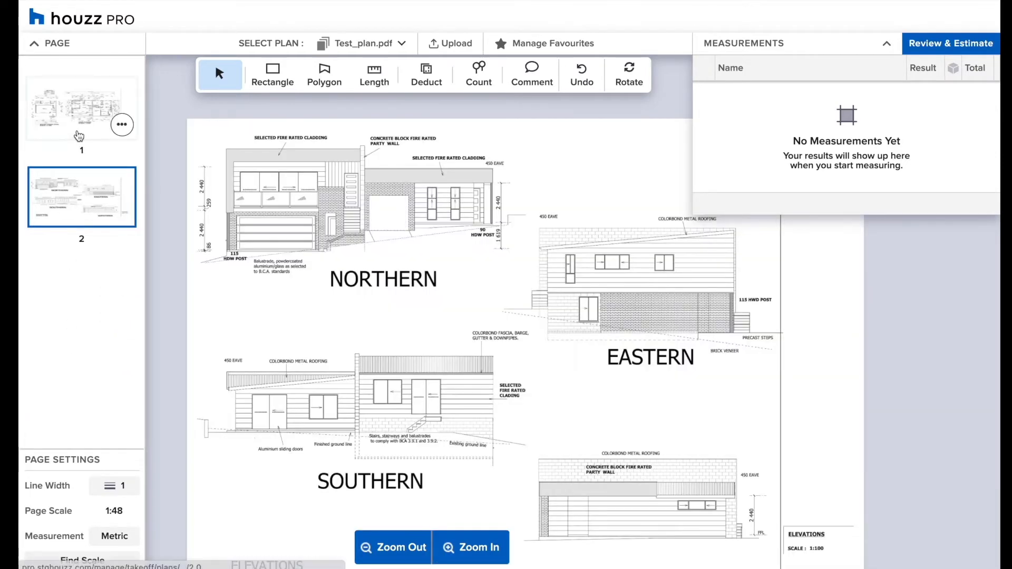
- Set the line width to 4 and switch to page 1 with the floor plans
click(115, 485)
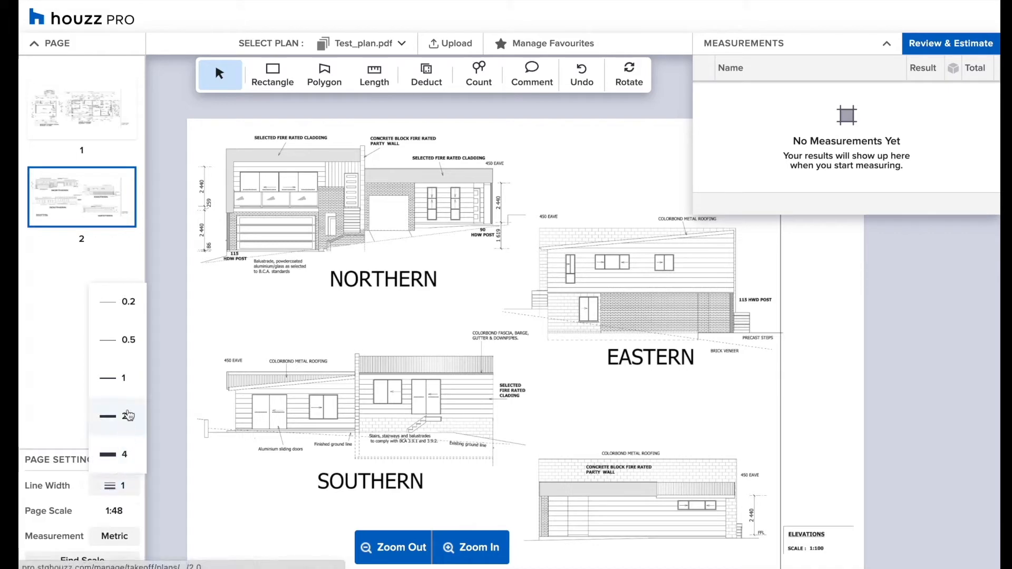
click(120, 456)
click(110, 107)
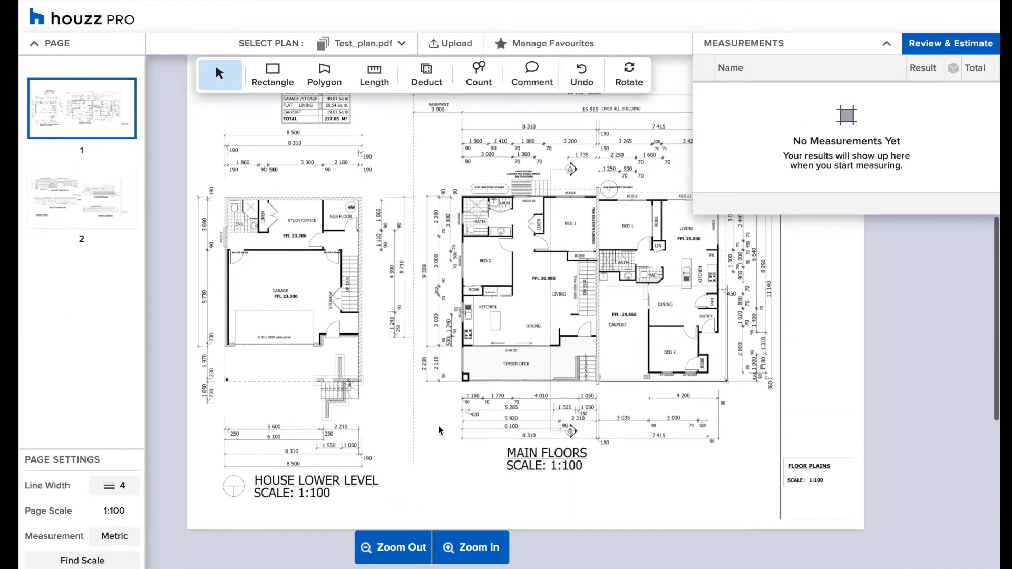
- Set the floor plan page's scale to 1:100 and update it for all measurements on the page
click(490, 563)
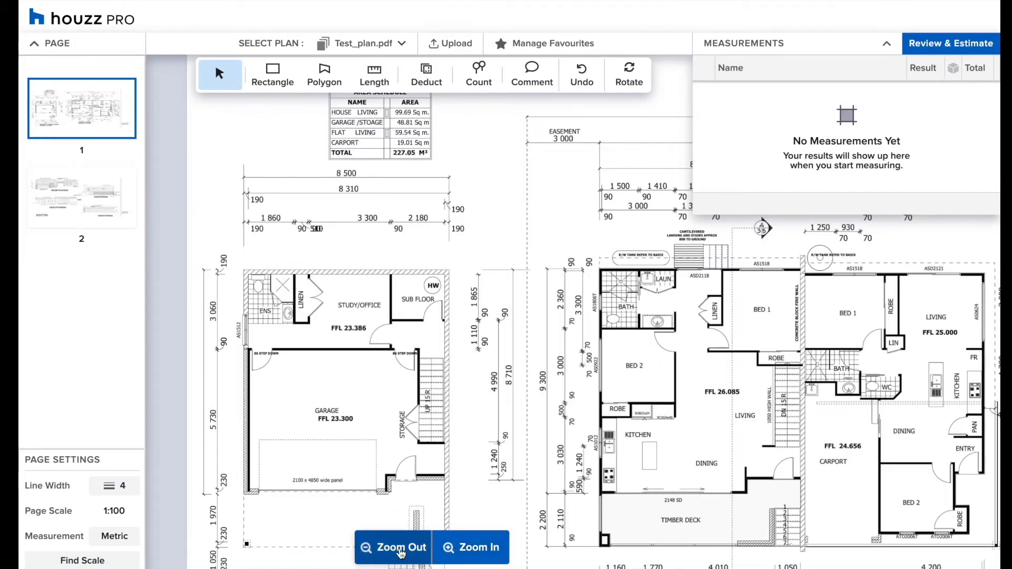
scroll(534, 397, right, 7)
scroll(534, 396, down, 4)
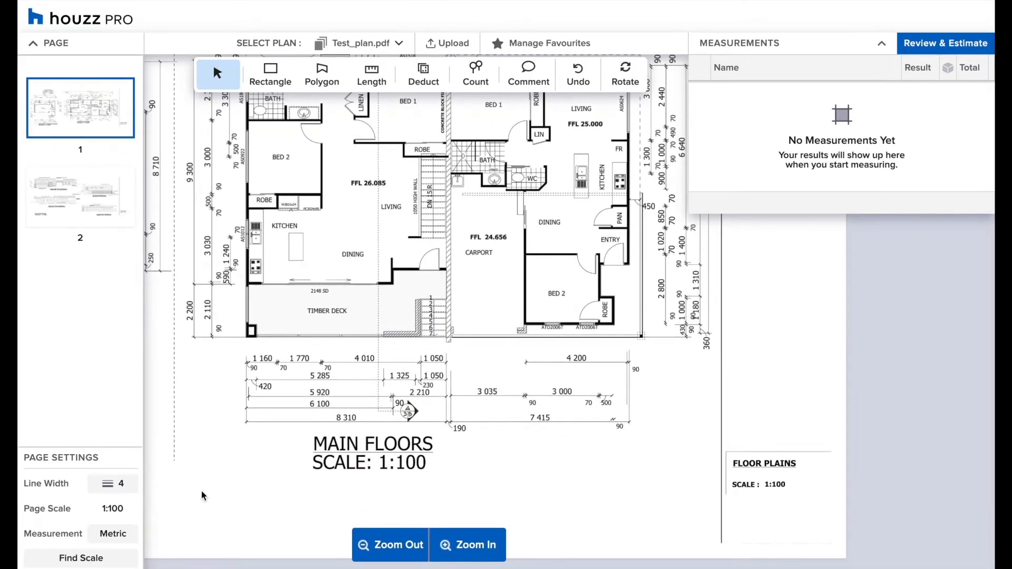
click(130, 506)
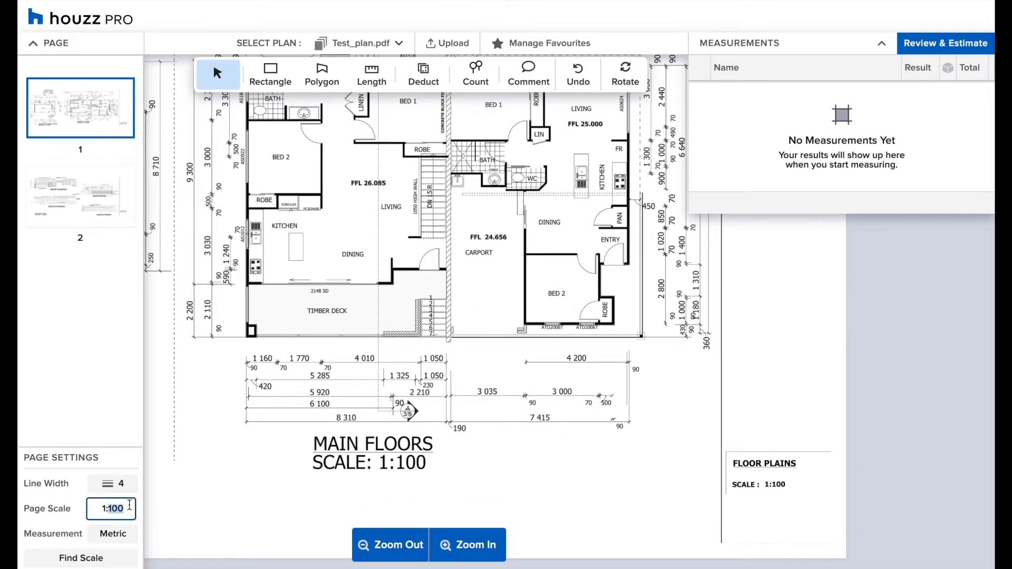
text(100)
click(78, 508)
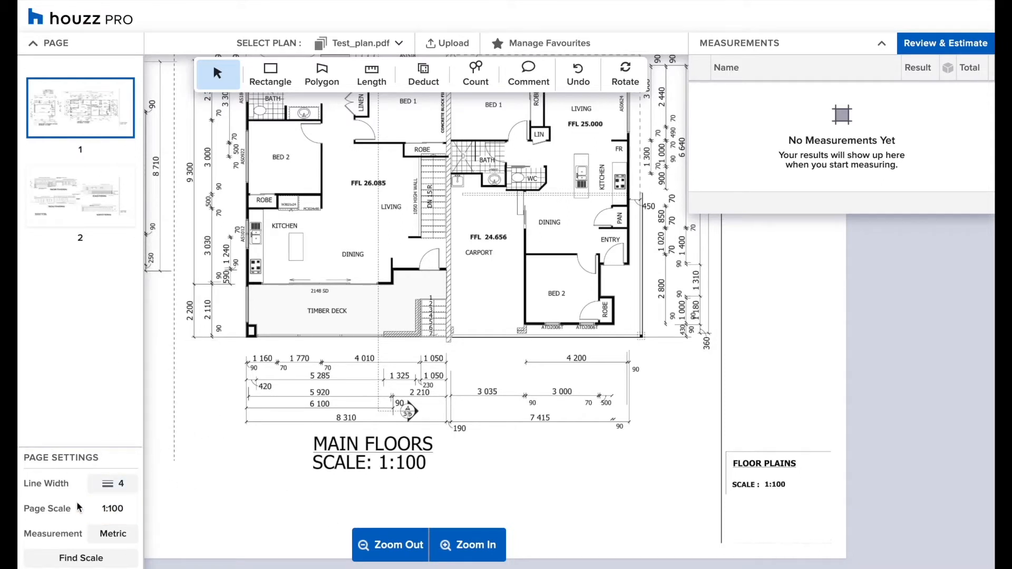
click(125, 508)
key(Return)
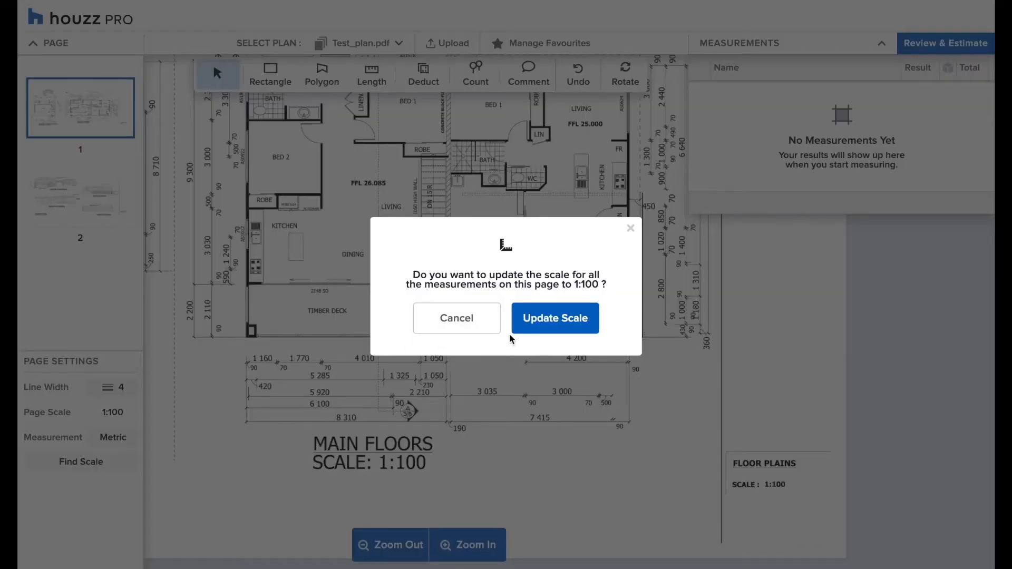
click(576, 318)
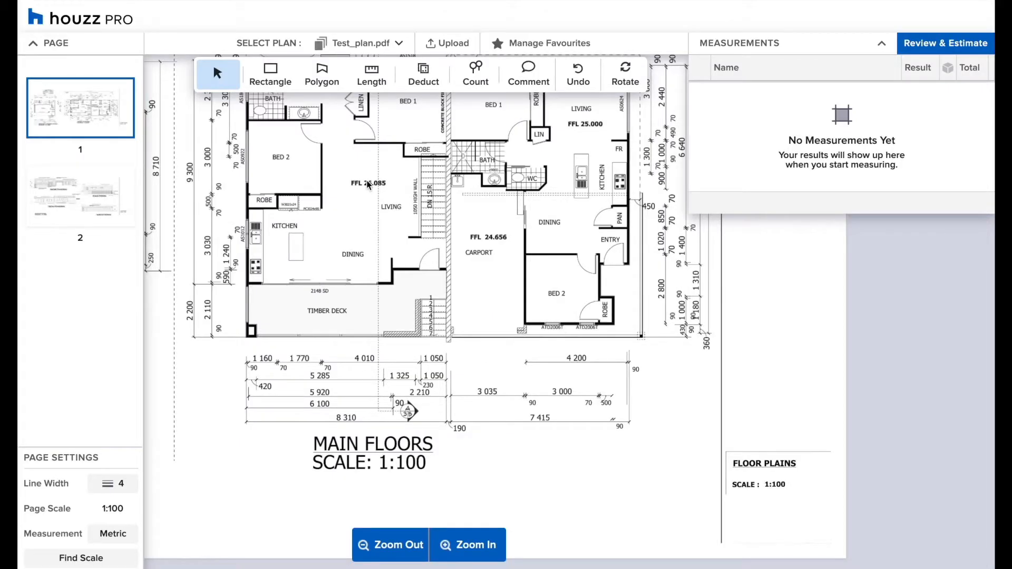
- Collapse the page and measurement lists to view more of the main floors plan, and expand both again
click(371, 75)
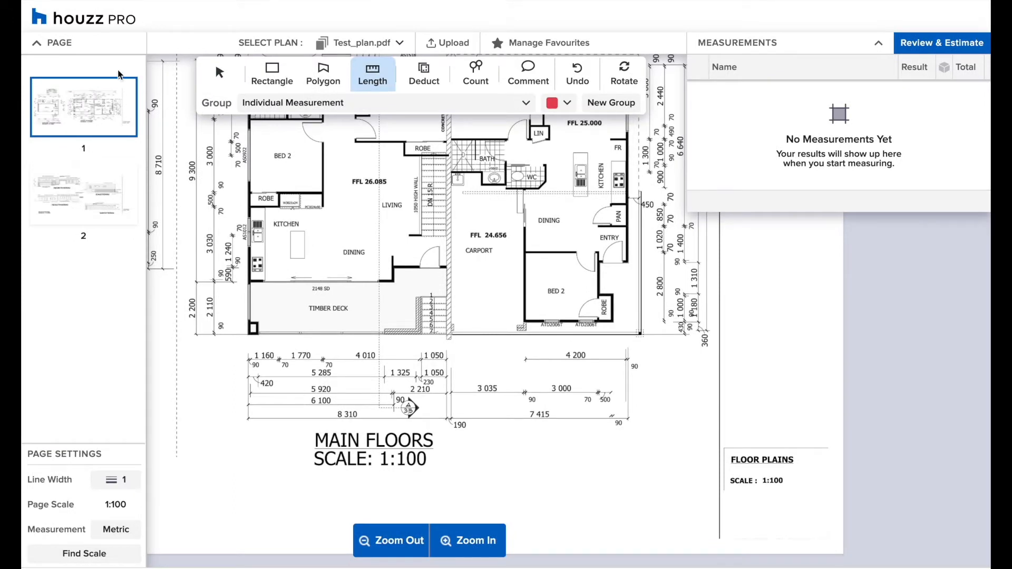
click(116, 43)
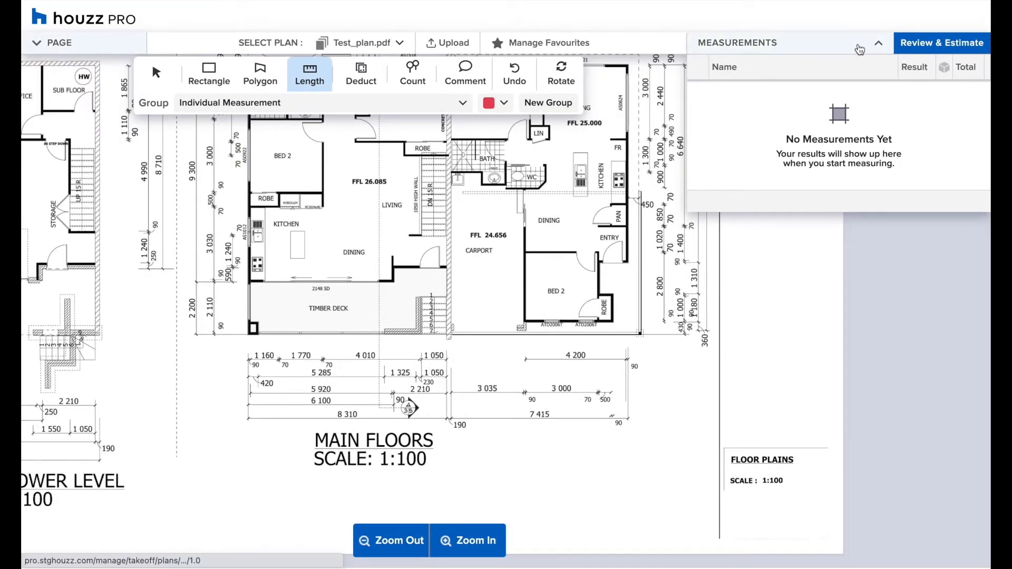
click(860, 49)
scroll(732, 274, up, 2)
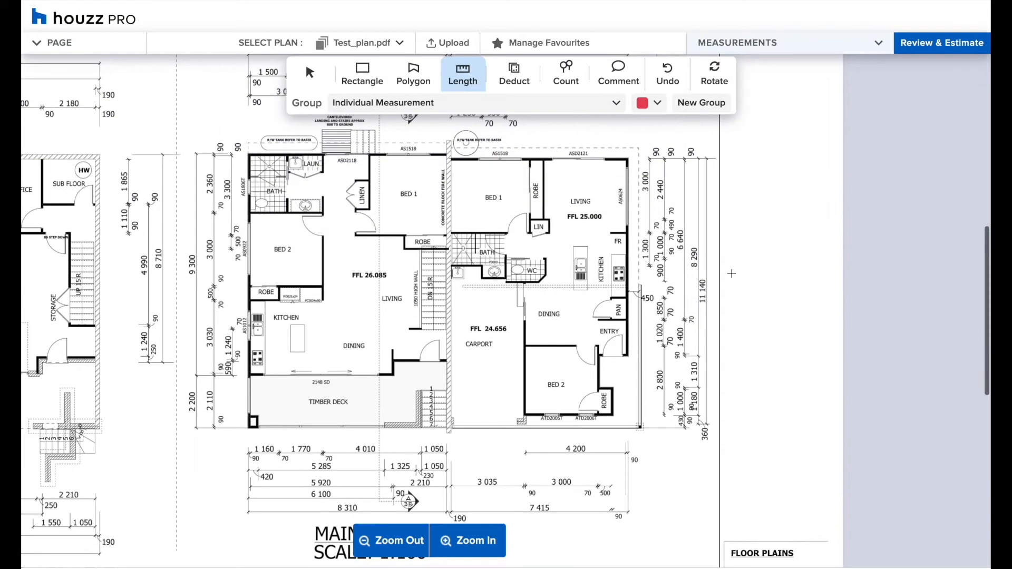
scroll(732, 274, down, 1)
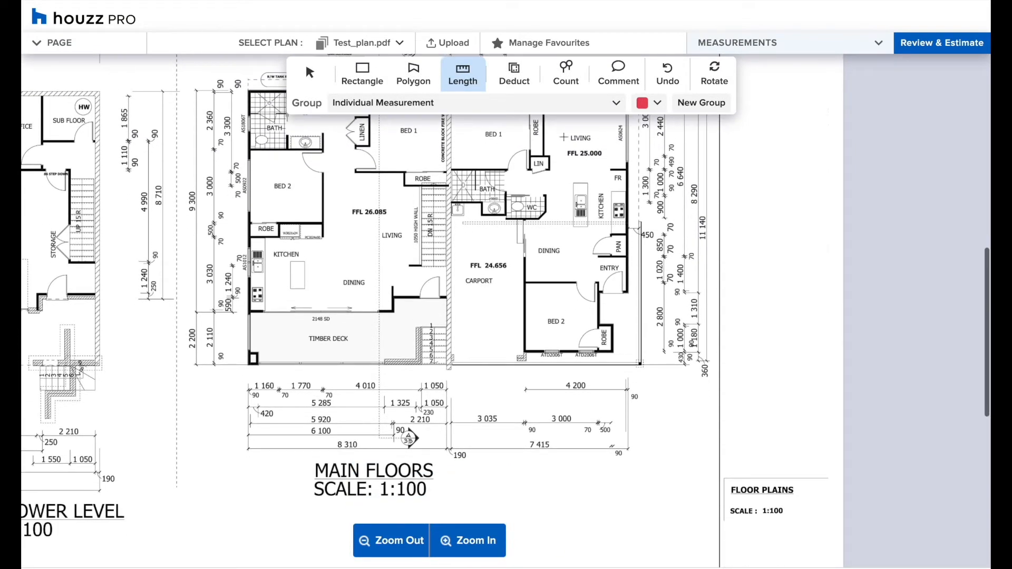
click(53, 42)
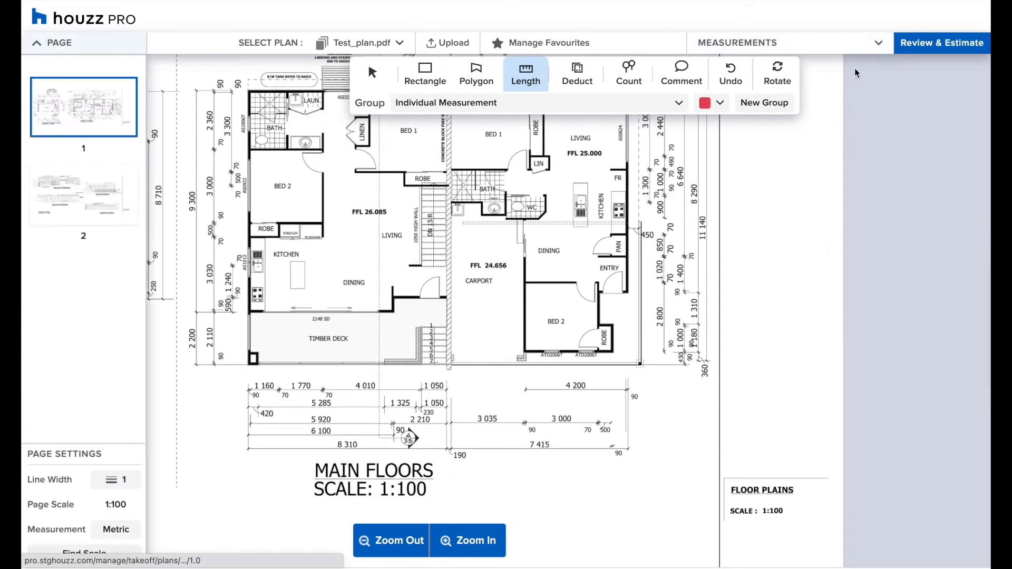
click(857, 45)
- Create a favourite red group named Carpet and measure the Bed 2 floor beside the kitchen in it as a rectangle
click(272, 75)
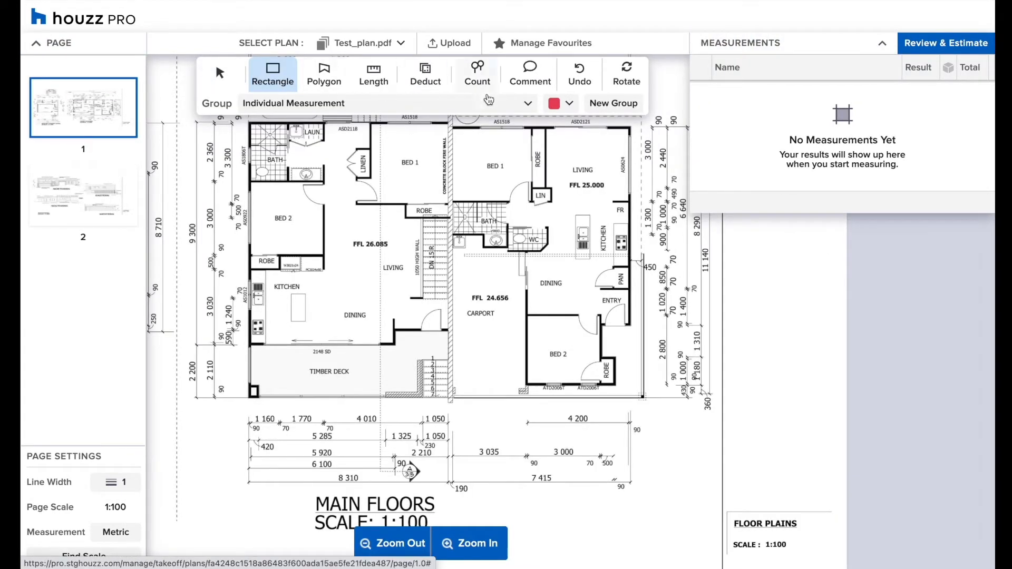
click(638, 109)
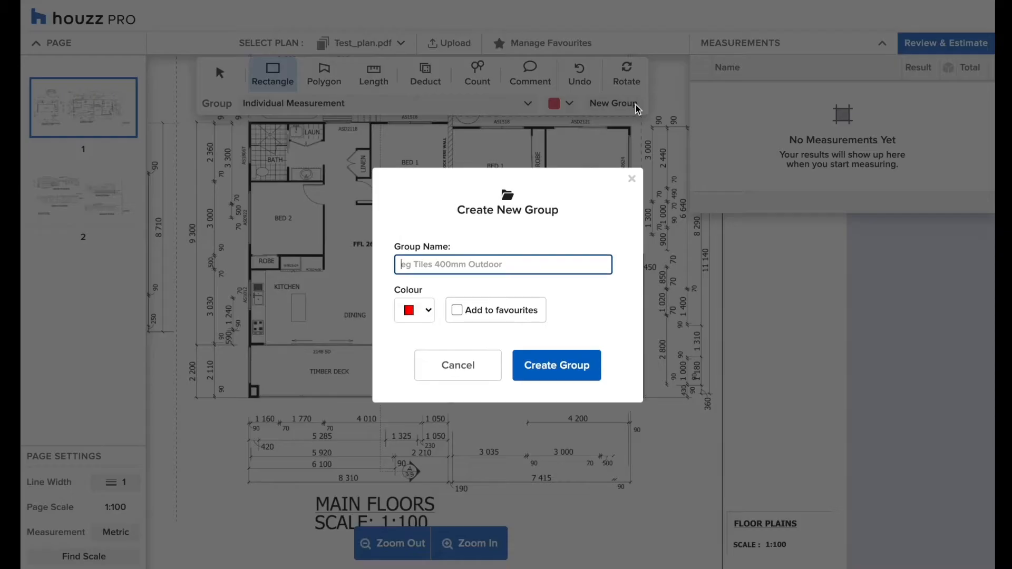
text(Carpet)
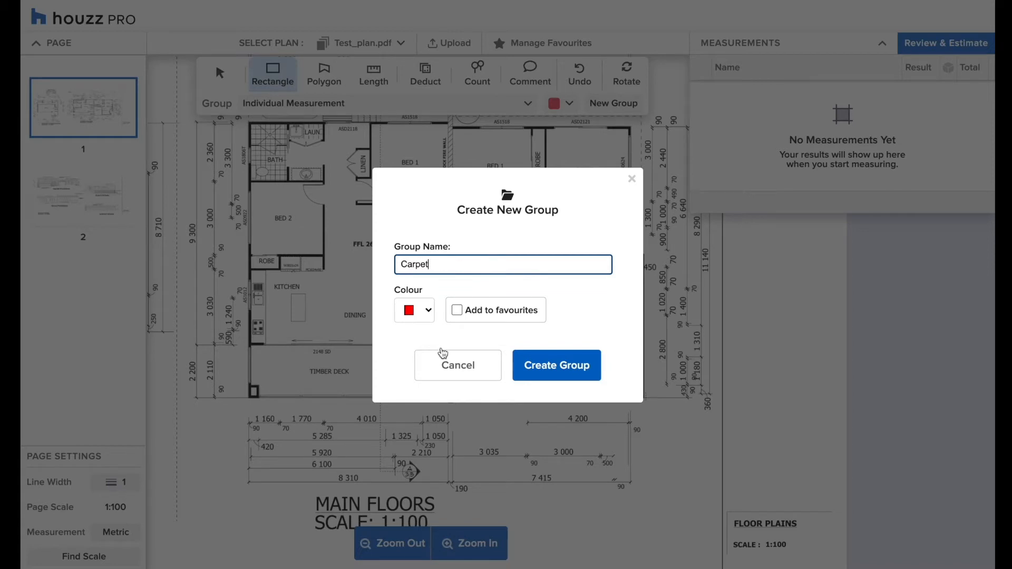
click(464, 317)
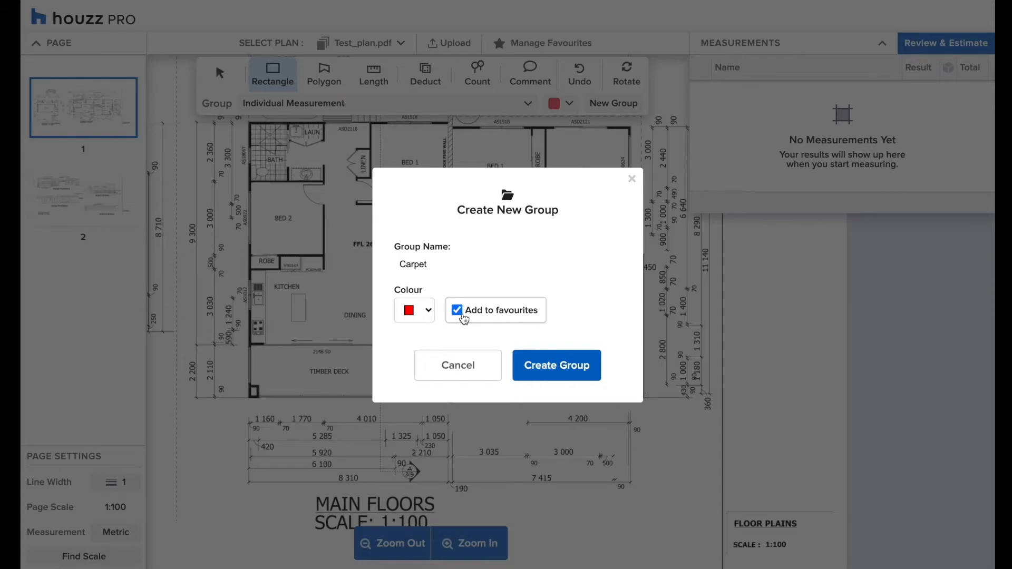
click(582, 376)
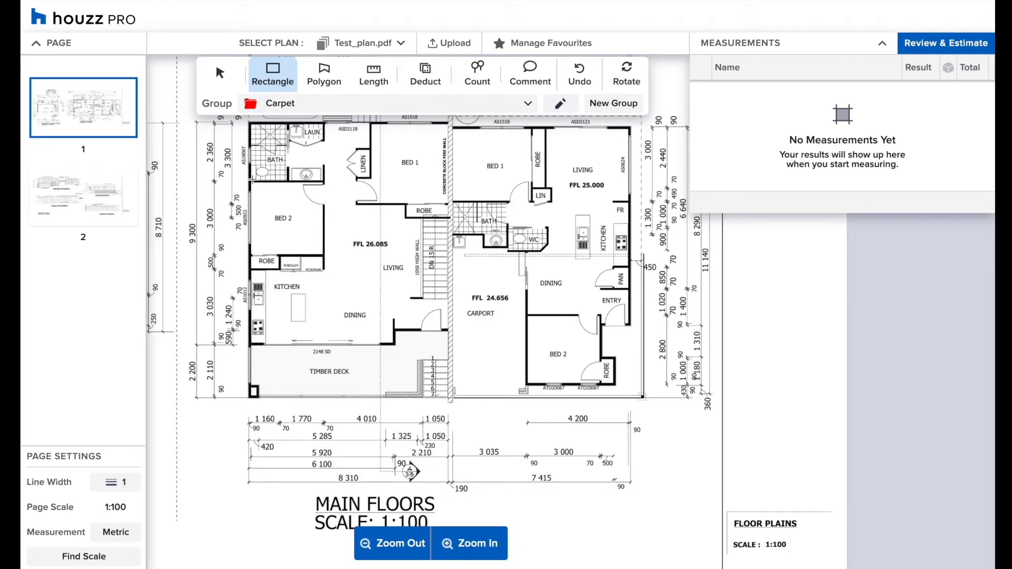
drag(252, 180, 320, 253)
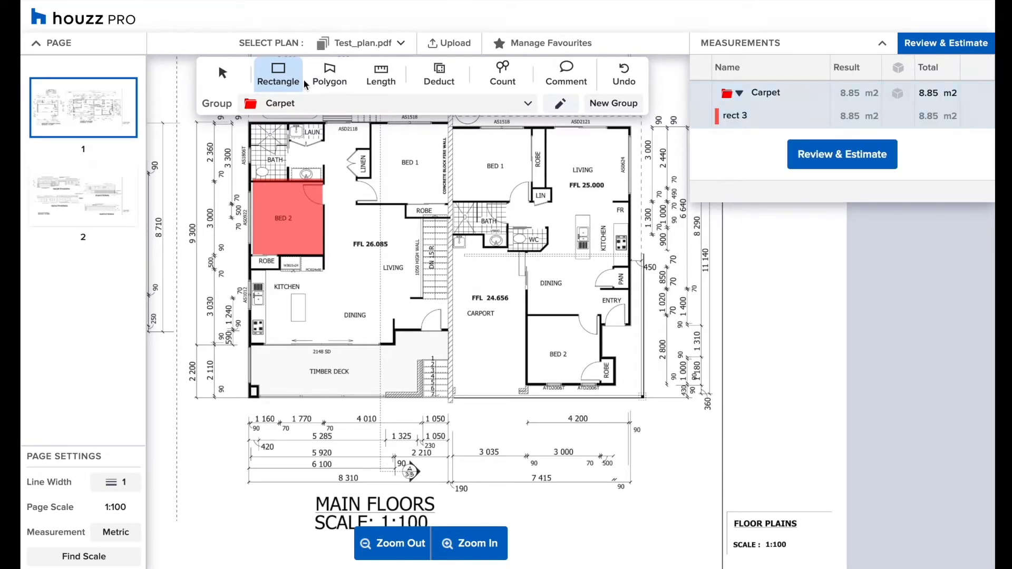
- Measure the connected hallway, living, dining and kitchen floor as one polygon in the Carpet group, and collapse the group's entries
click(325, 82)
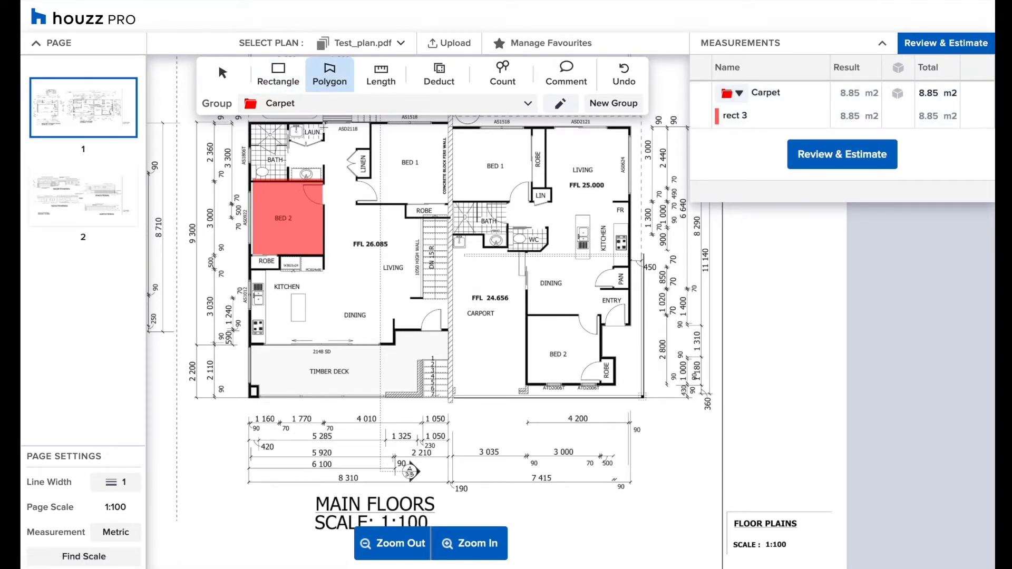
click(326, 124)
click(372, 124)
click(371, 204)
click(406, 204)
click(406, 216)
click(449, 216)
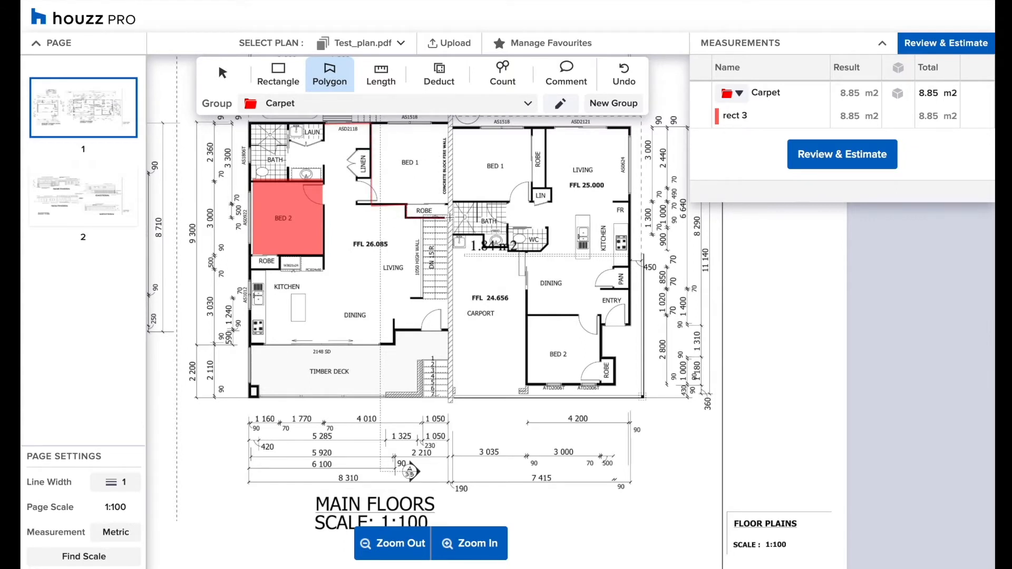
click(449, 330)
click(394, 330)
click(394, 345)
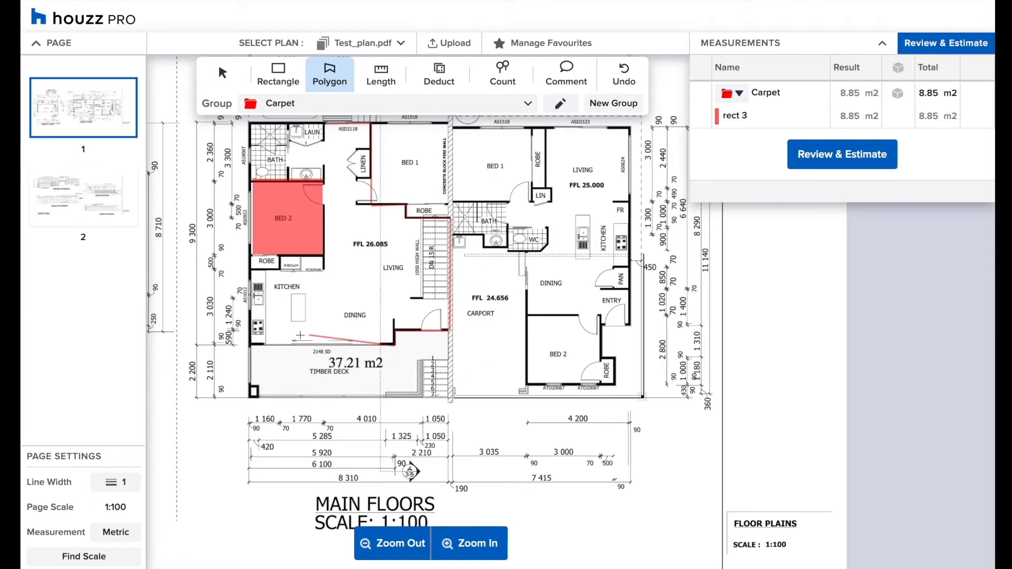
click(251, 345)
click(252, 270)
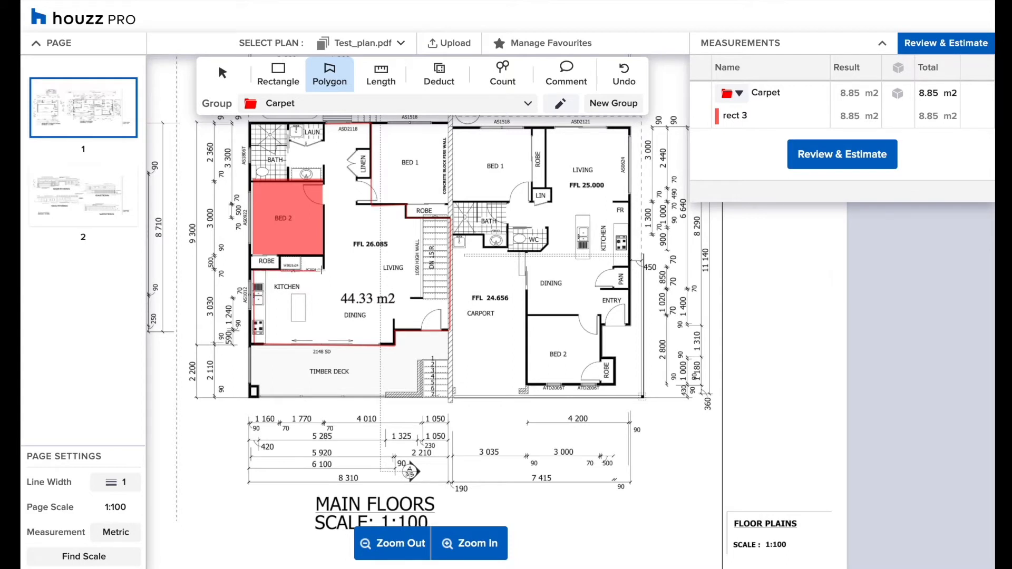
double_click(325, 267)
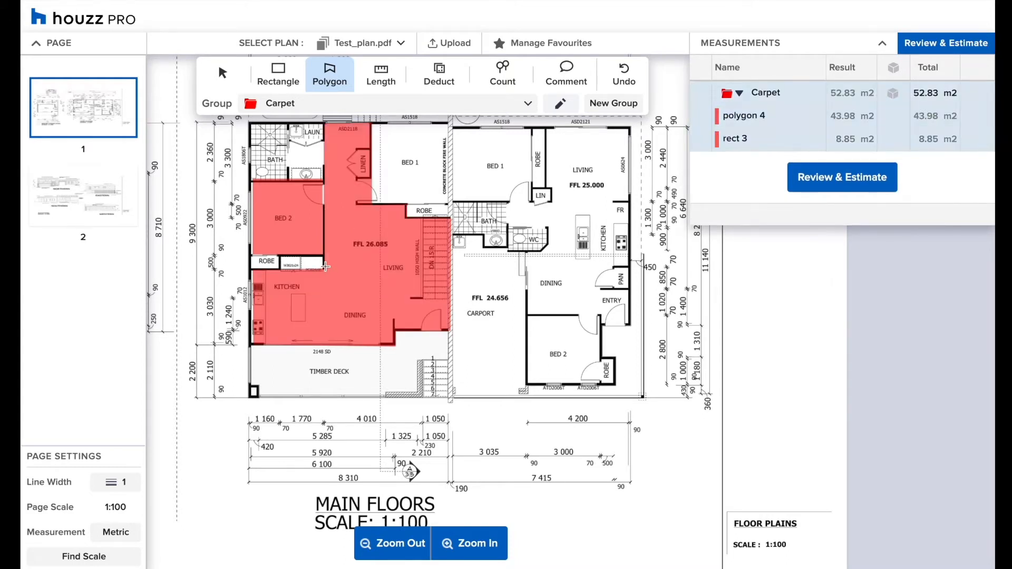
click(739, 93)
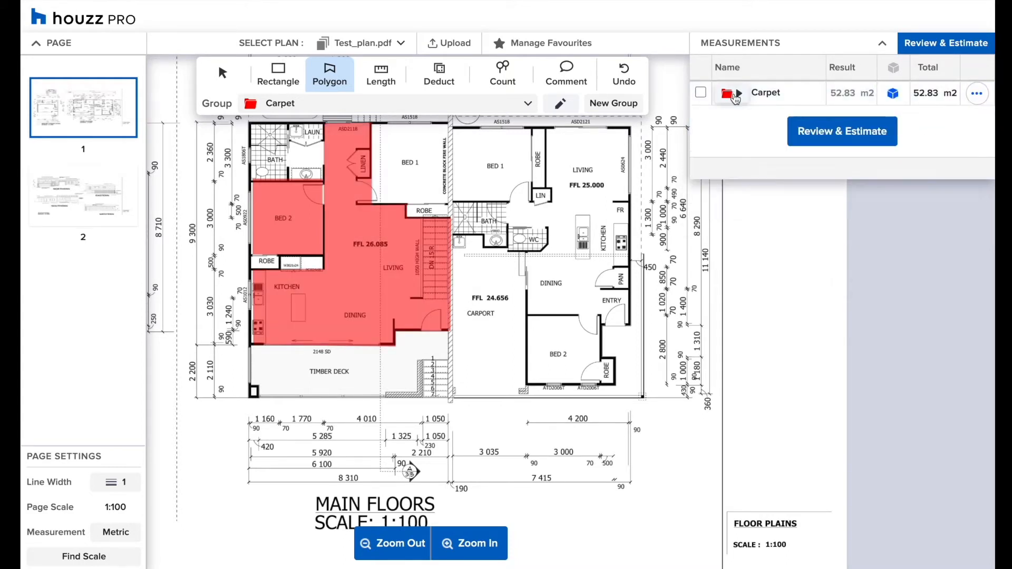
- Trace the walls around Bed 1 of the timber-deck unit as a closed length measurement in the Walls group
click(380, 75)
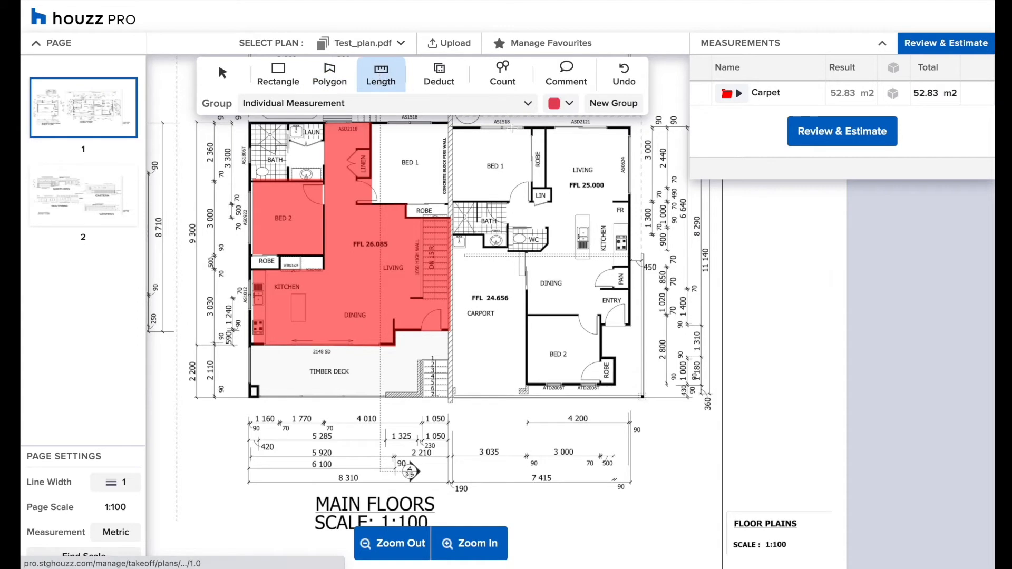
click(527, 104)
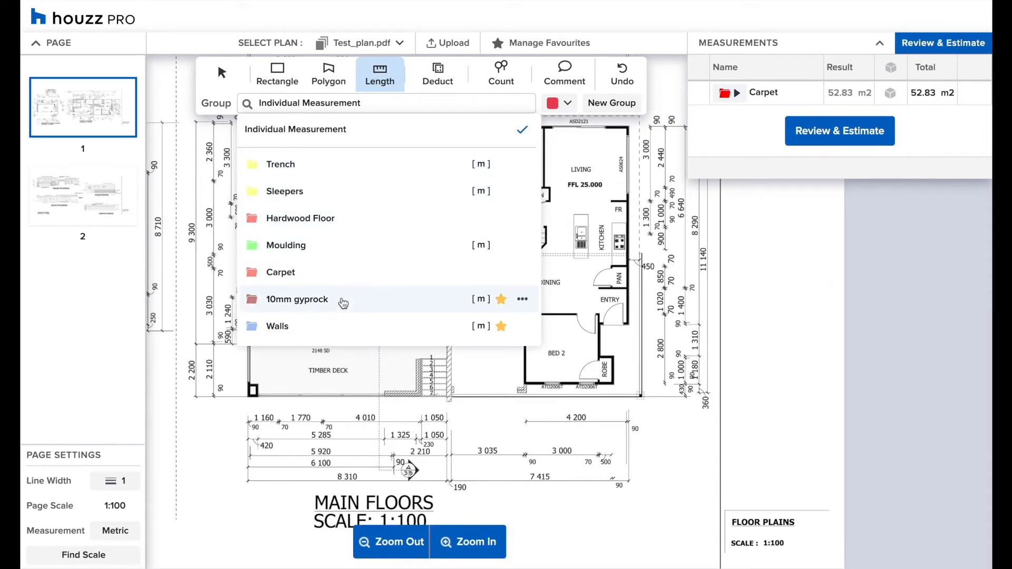
click(316, 326)
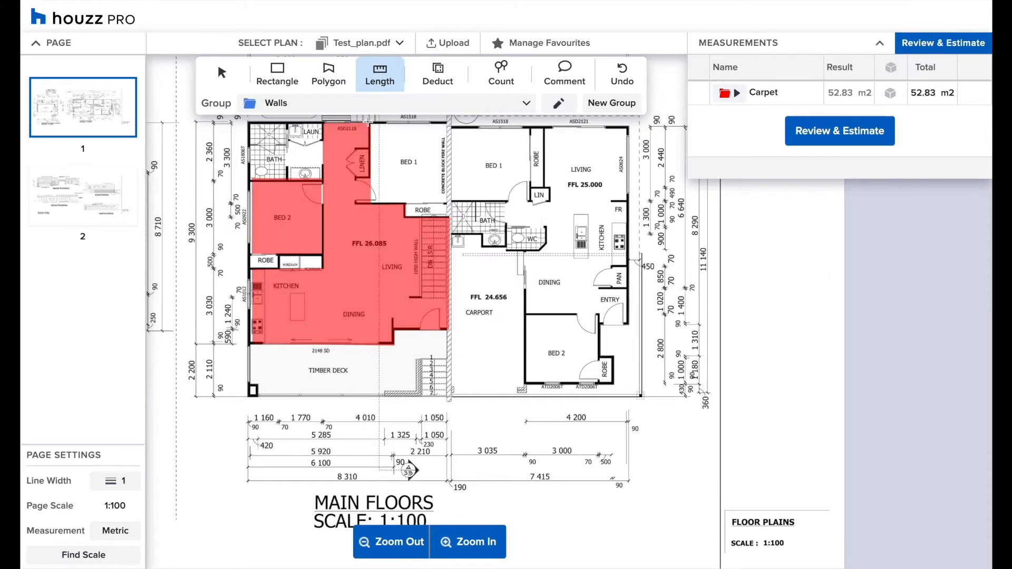
click(373, 122)
click(450, 124)
click(451, 202)
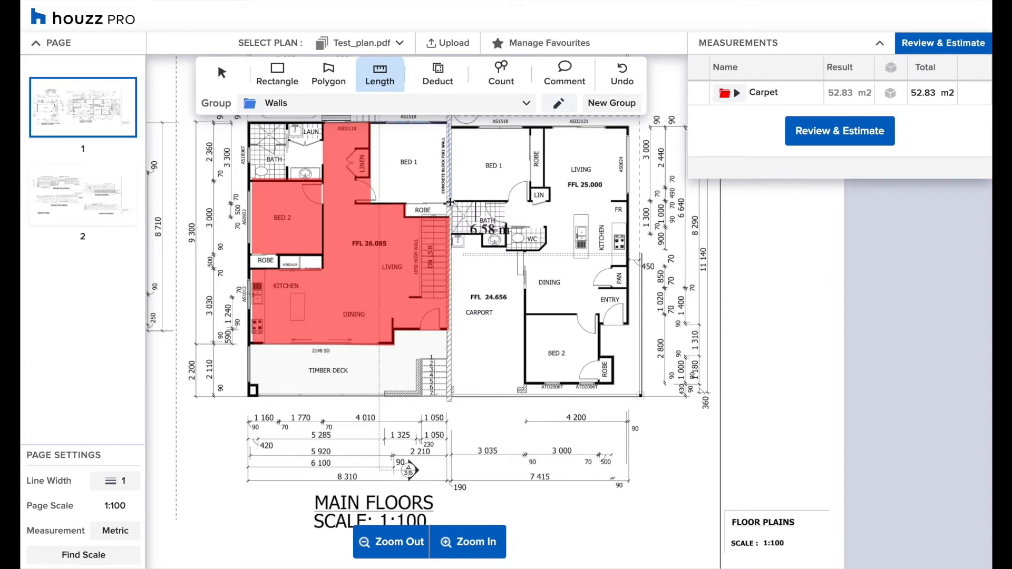
click(373, 205)
double_click(373, 122)
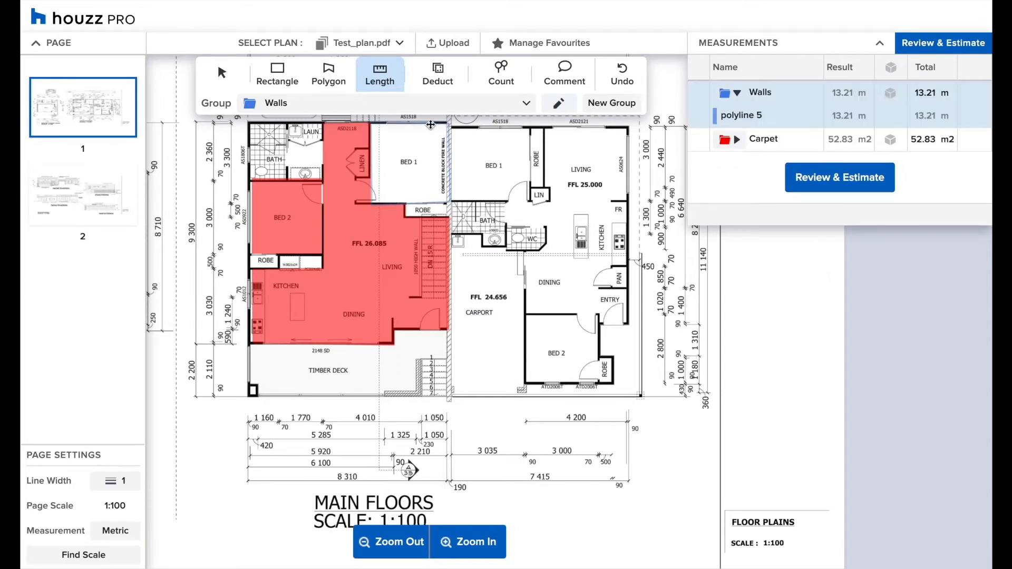
- Trace the walls of Bed 1 in the carport unit as another length measurement in the Walls group
click(451, 127)
click(530, 128)
double_click(529, 201)
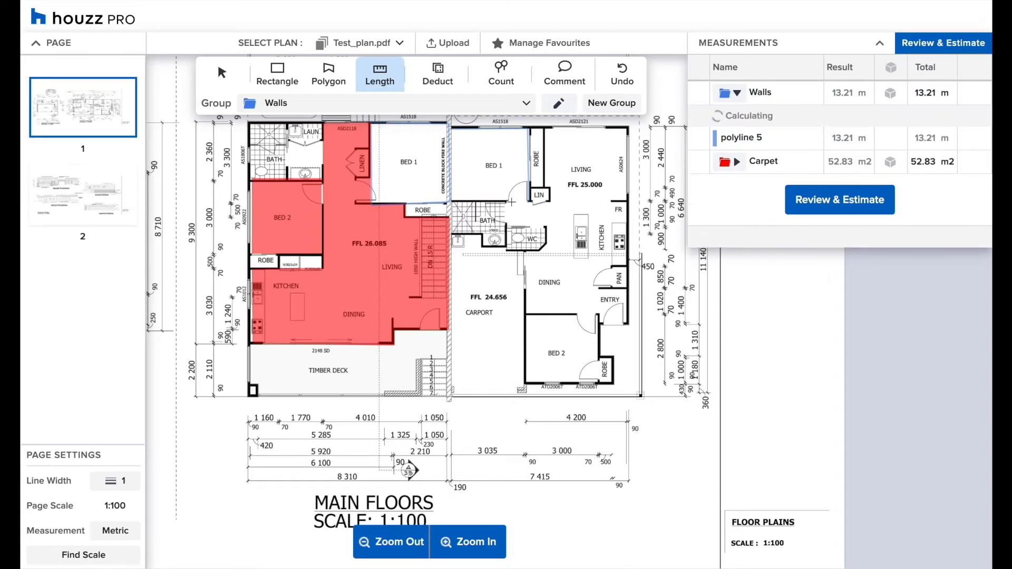
- Measure the wall below the carport unit's Bed 1 and the walls above and beside its living area as lengths in the Walls group
click(503, 202)
double_click(450, 203)
click(545, 129)
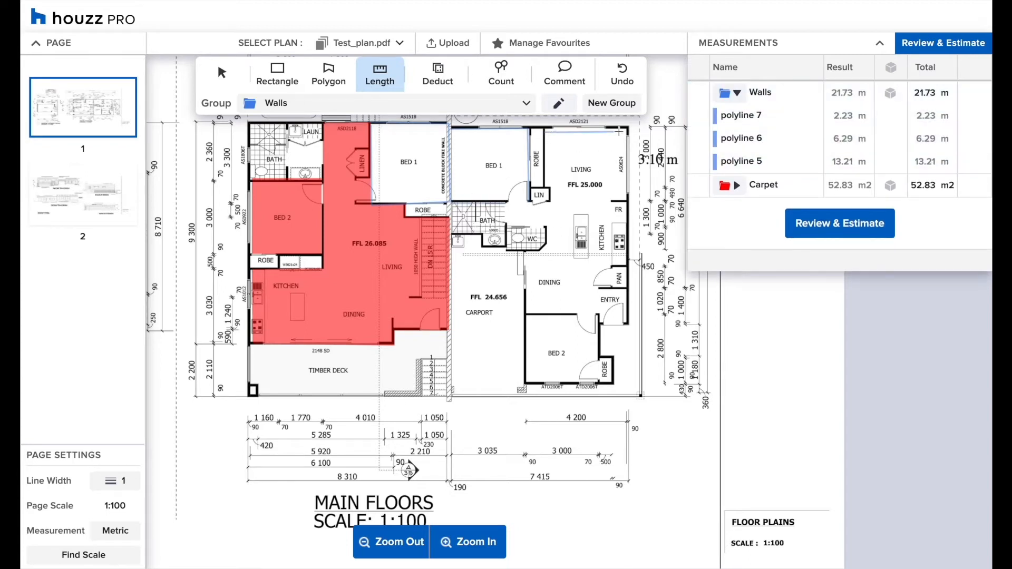
key(Escape)
click(543, 128)
click(629, 128)
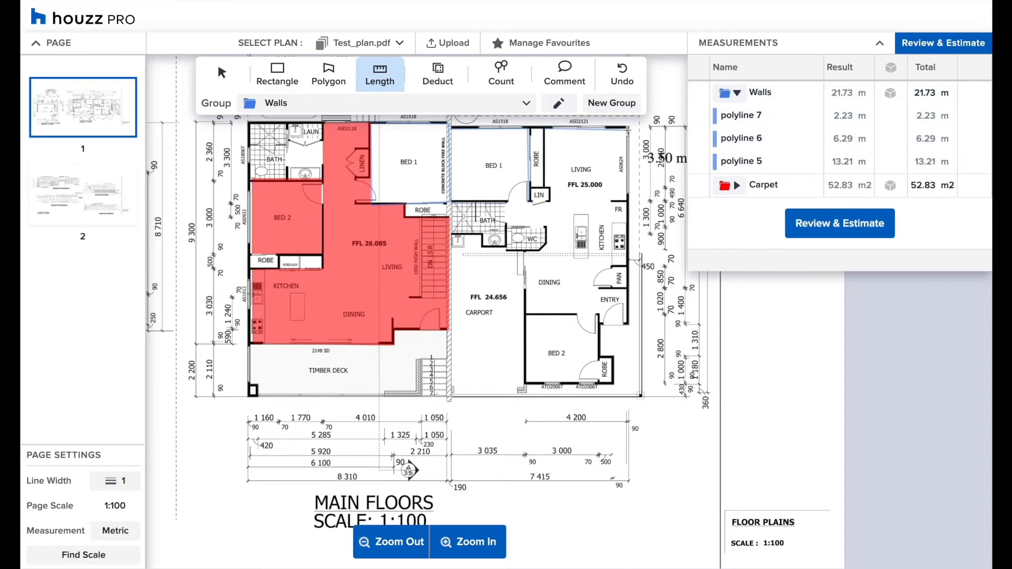
double_click(630, 327)
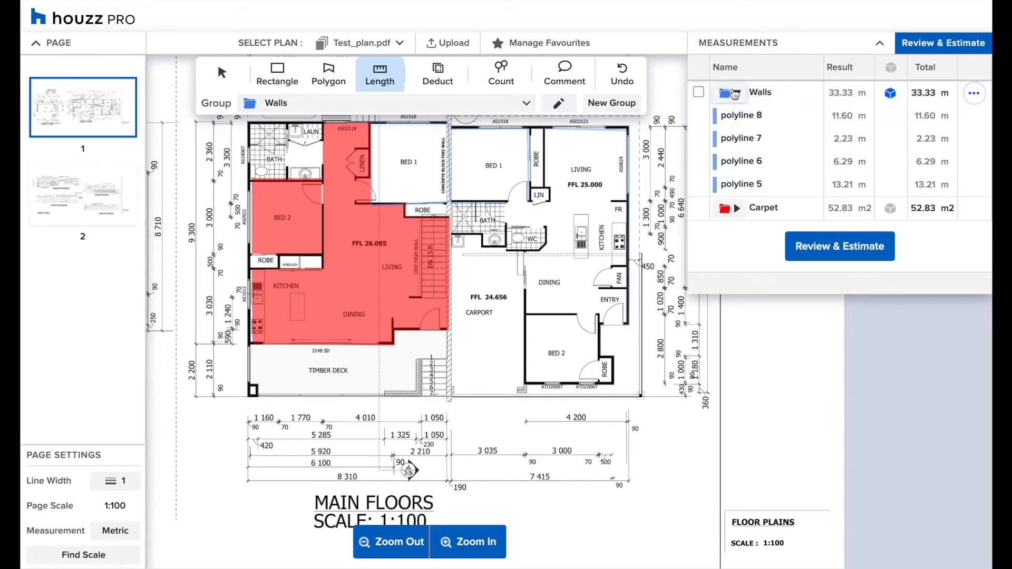
click(737, 92)
- Place eight Downlight count markers across both units, in the bedrooms, the hallway, and the living and dining areas
click(501, 74)
click(561, 101)
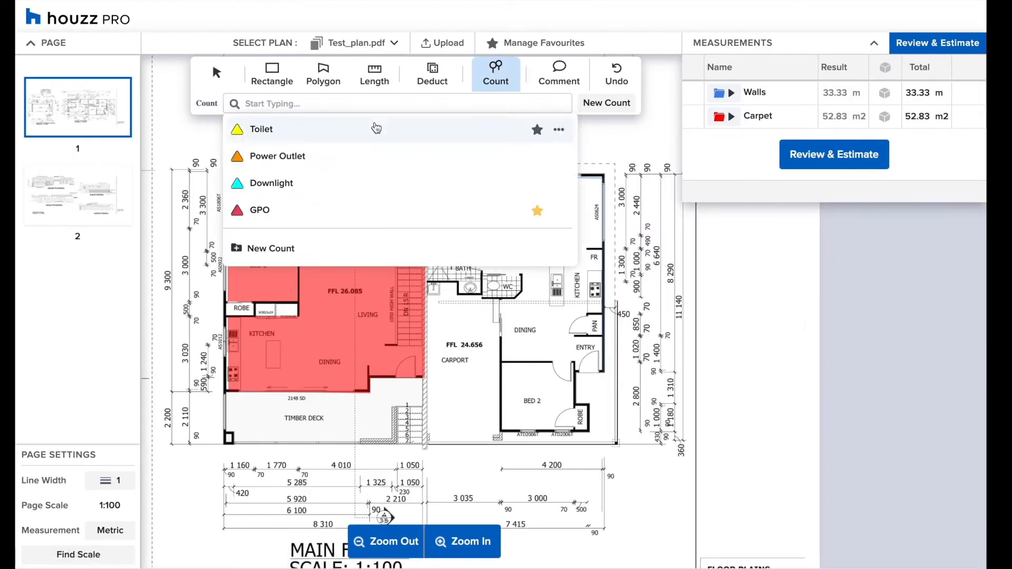
click(335, 192)
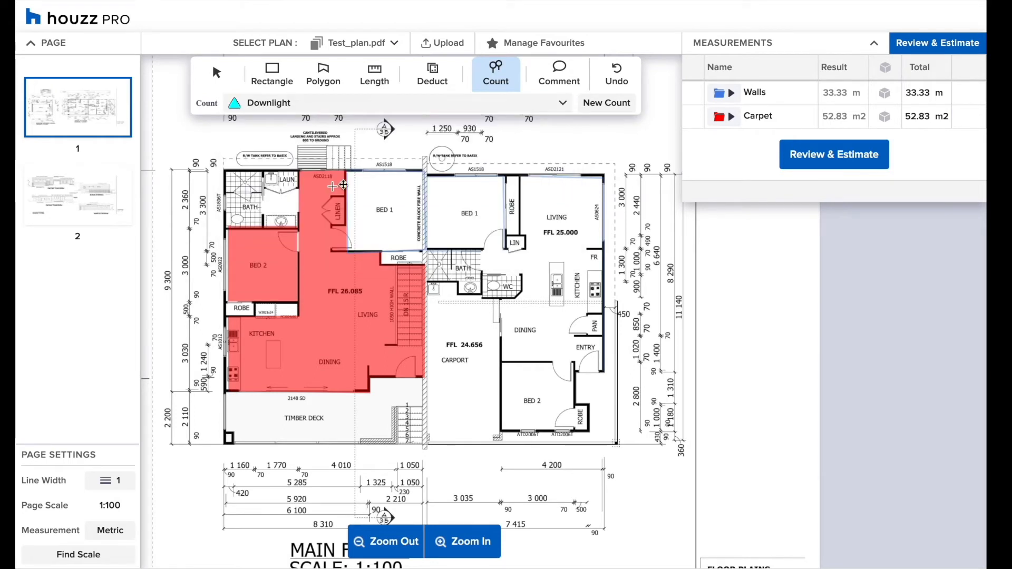
click(474, 213)
click(382, 216)
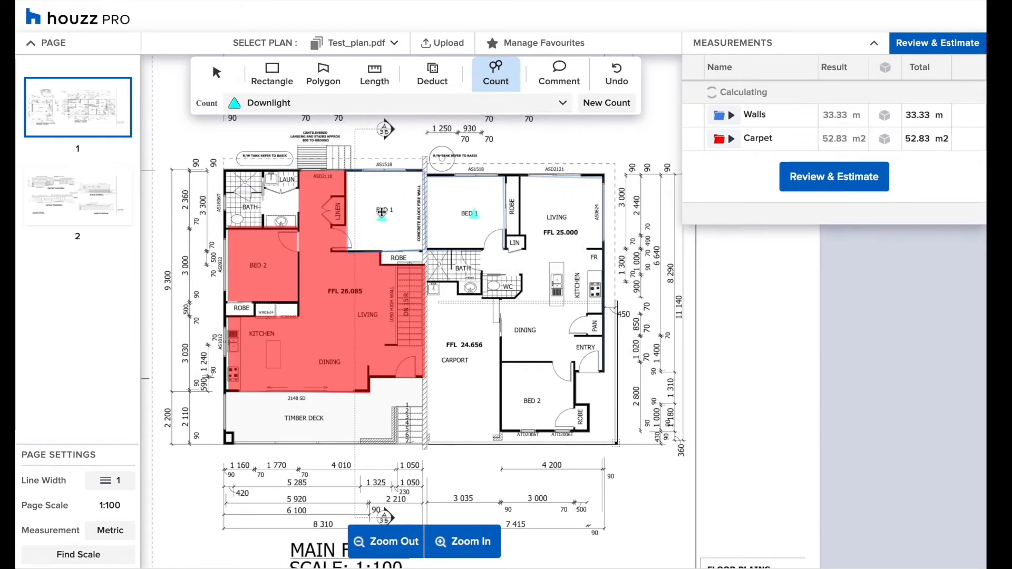
click(314, 209)
click(335, 352)
click(252, 266)
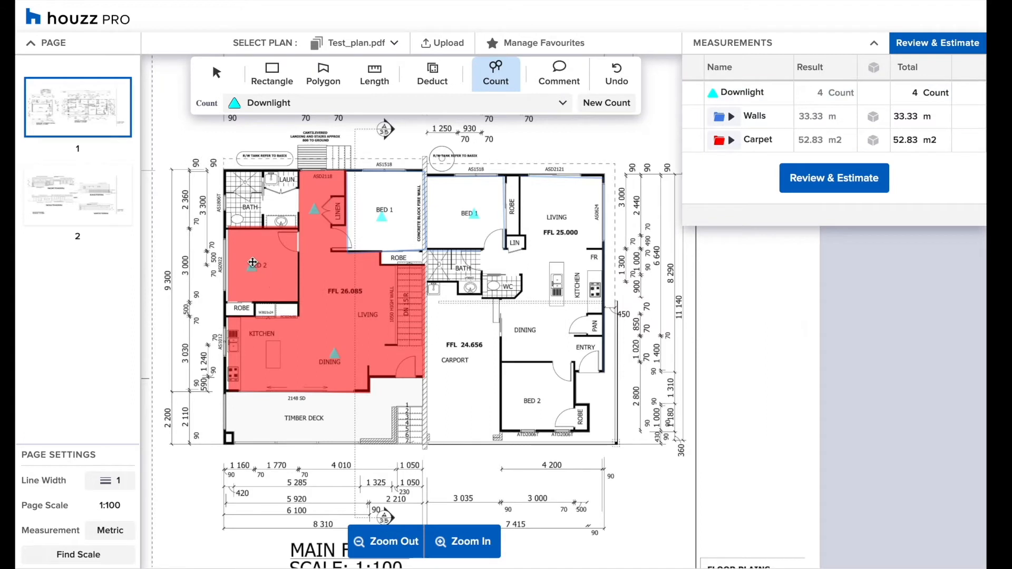
click(562, 205)
click(555, 339)
click(536, 395)
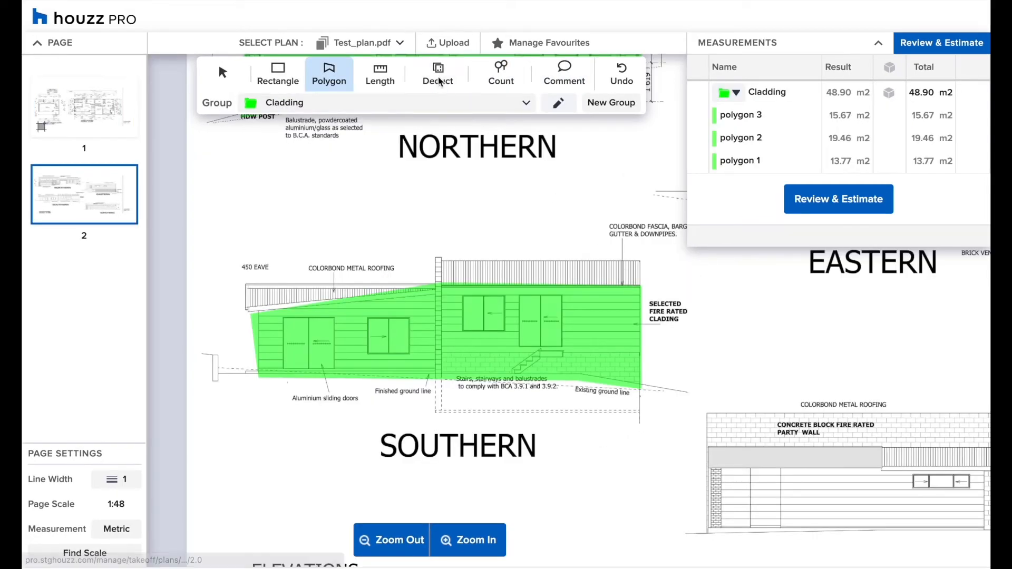
- Deduct the four door and window openings from the Cladding area on the southern elevation
click(433, 74)
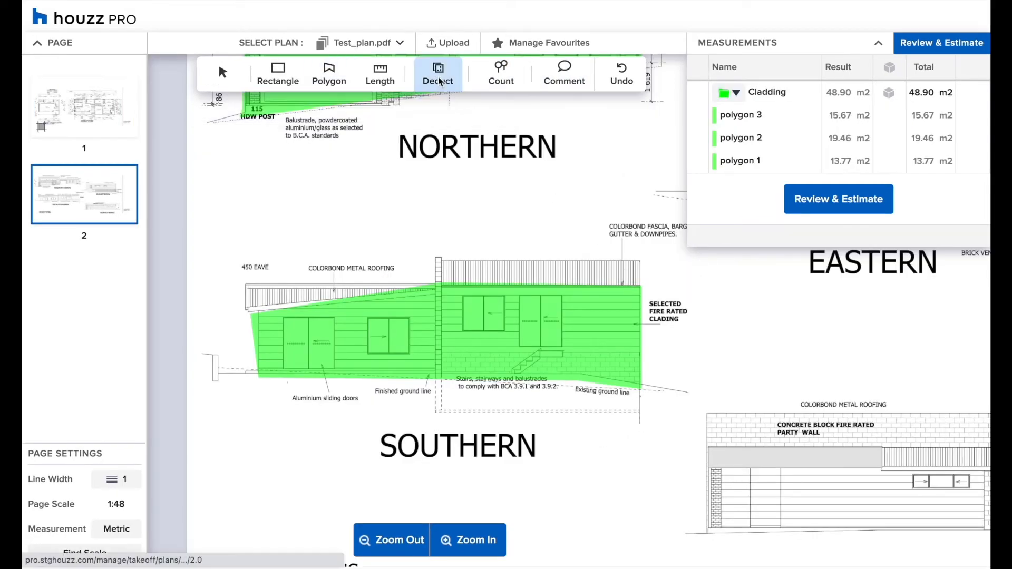
drag(284, 317, 333, 371)
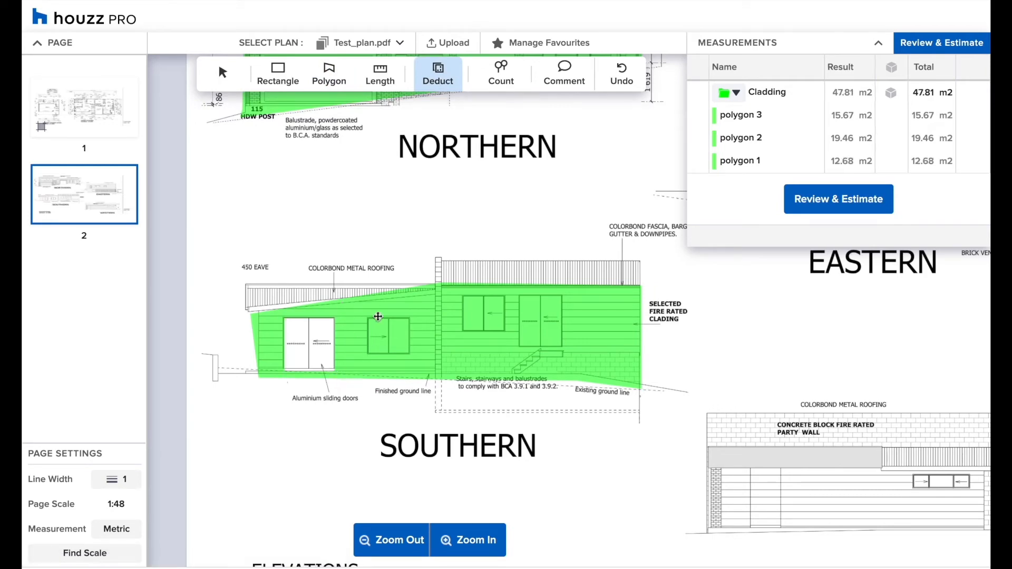
drag(367, 317, 411, 355)
drag(462, 294, 504, 331)
drag(521, 296, 560, 349)
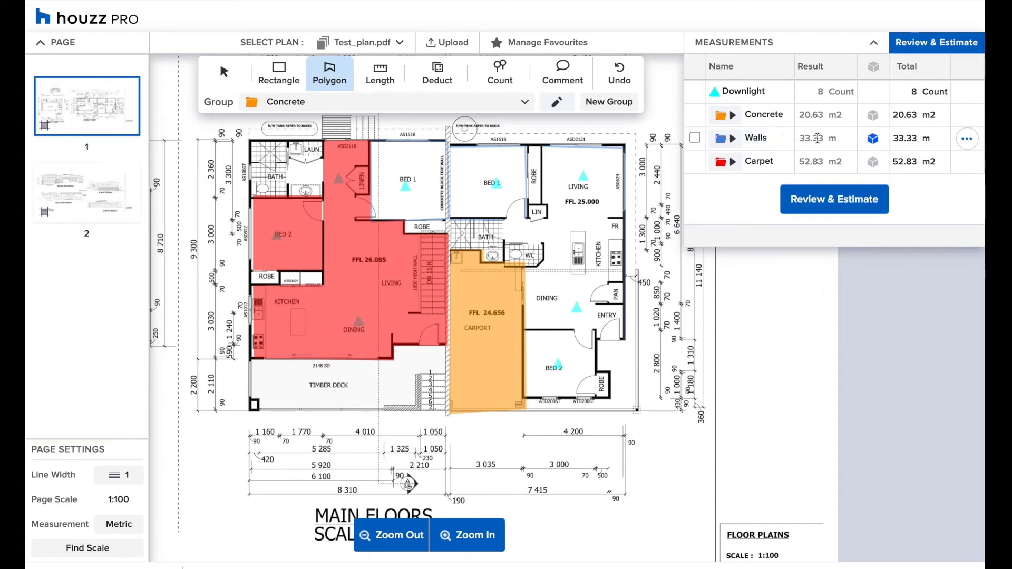
- Add a height of 2.7 m to the Walls group to turn its length into a wall area
click(875, 140)
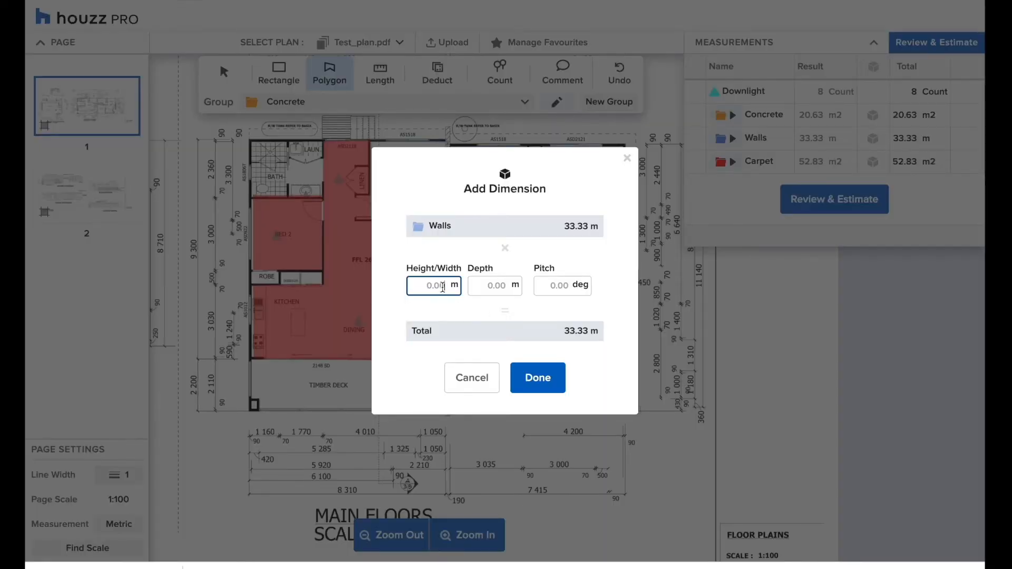
click(478, 309)
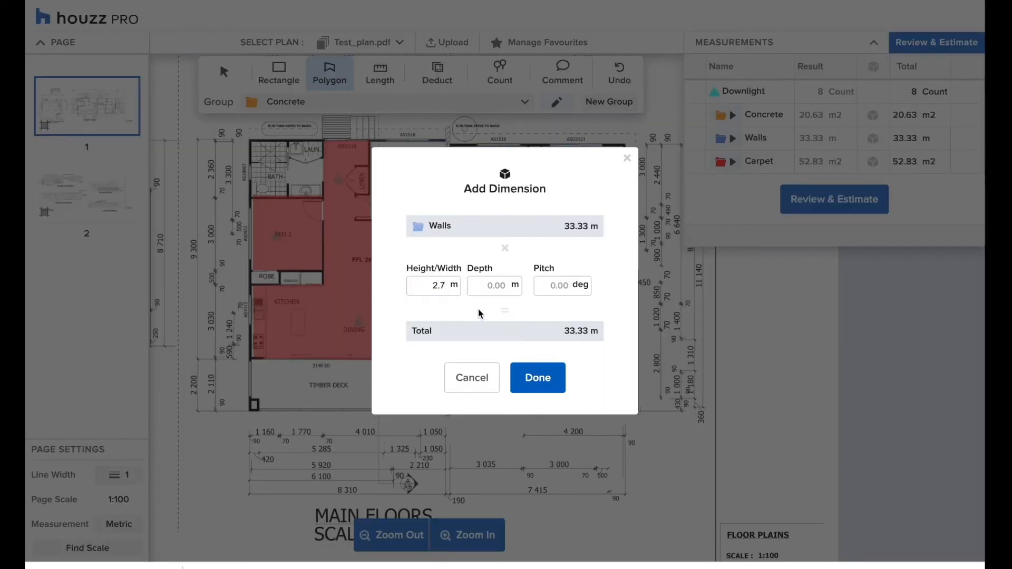
click(547, 384)
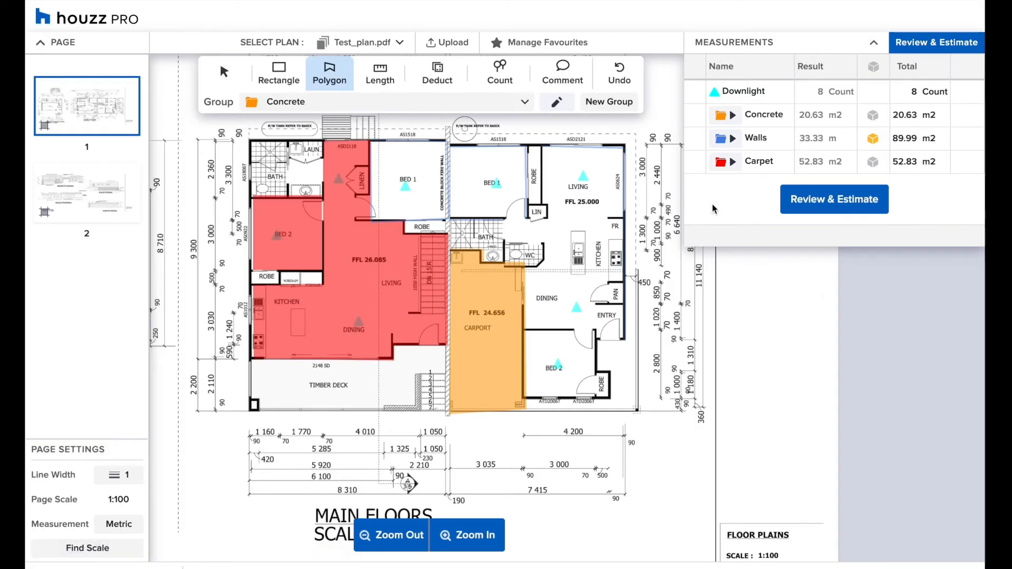
- Add a depth of 0.15 m to the Concrete group to turn its area into a volume
click(870, 116)
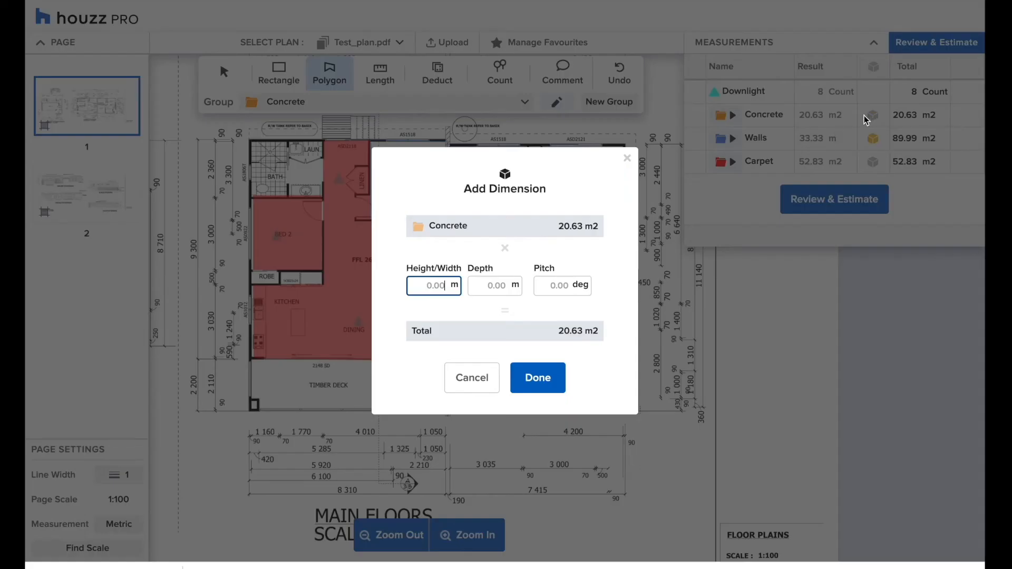
click(492, 285)
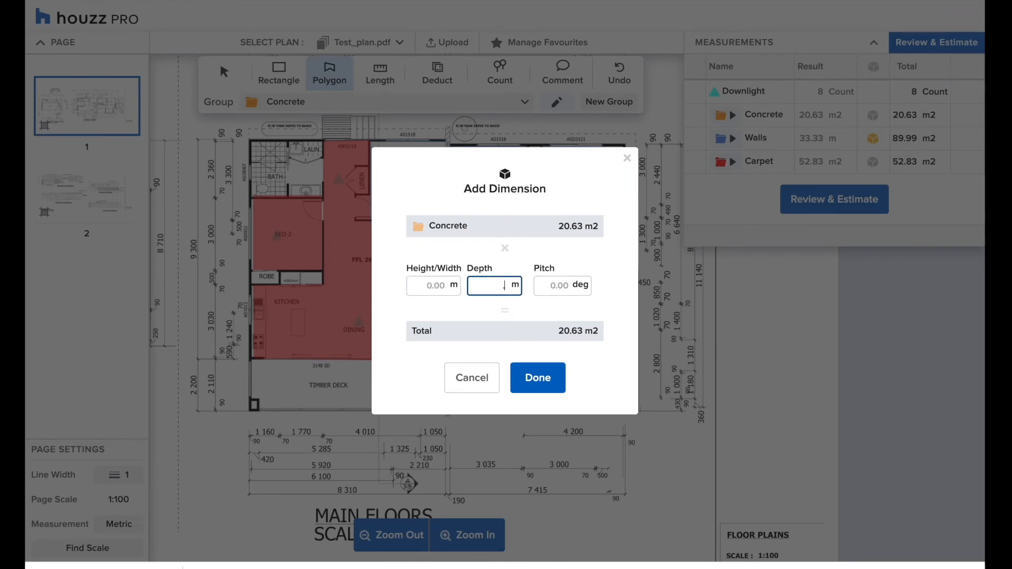
click(486, 327)
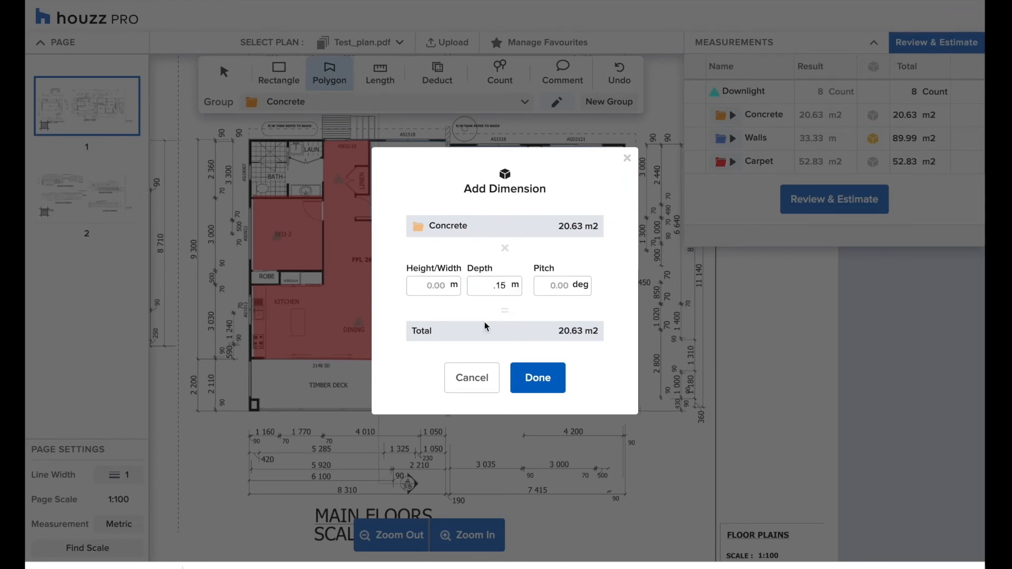
click(532, 379)
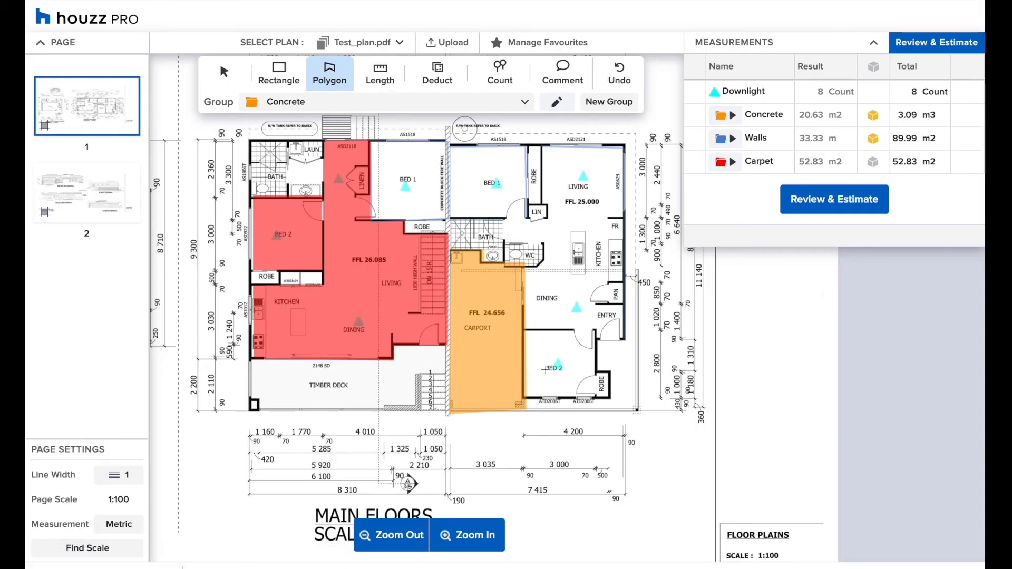
- Duplicate the Carpet group and rename the copy Ceiling
click(695, 161)
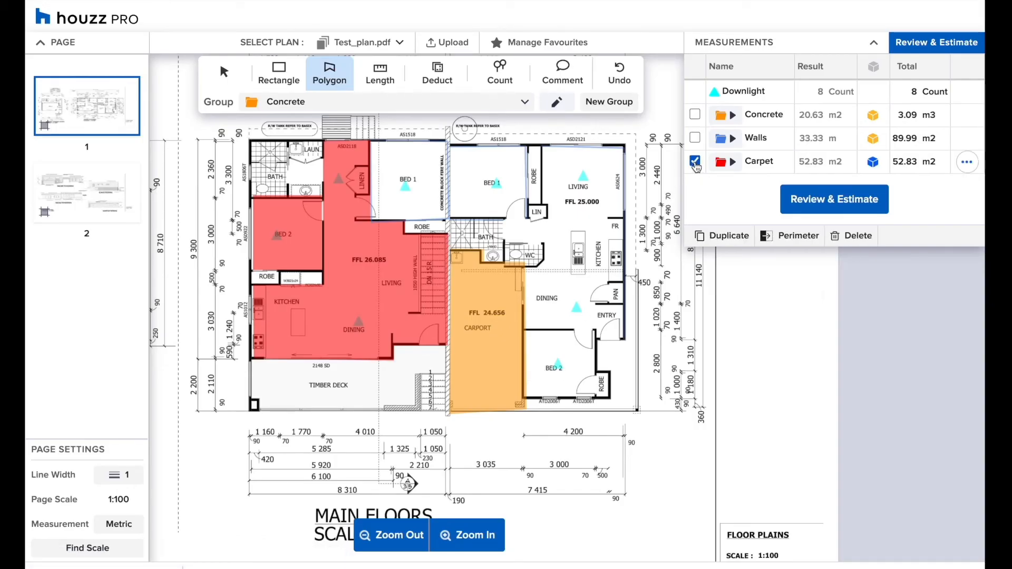
click(727, 236)
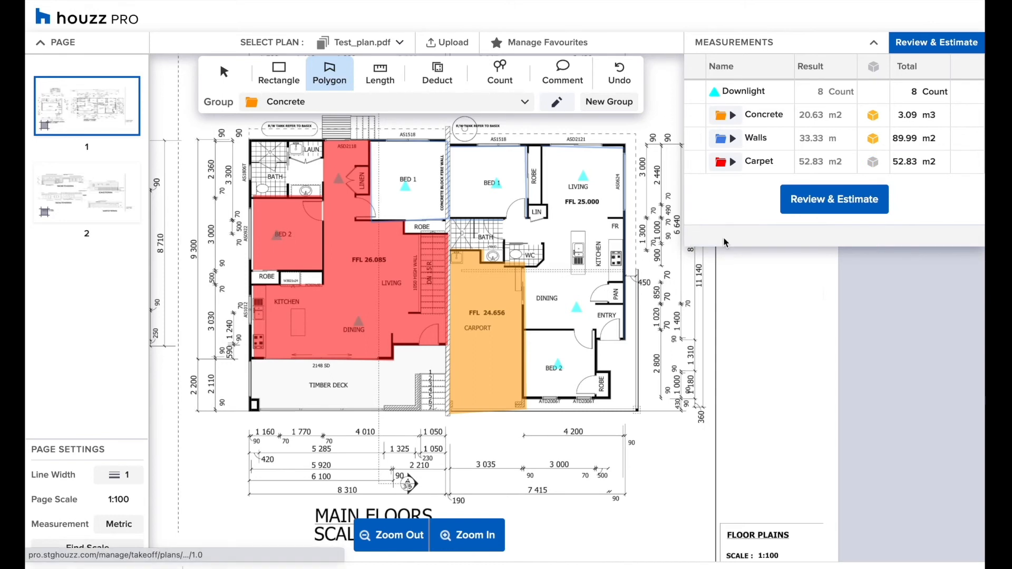
click(757, 125)
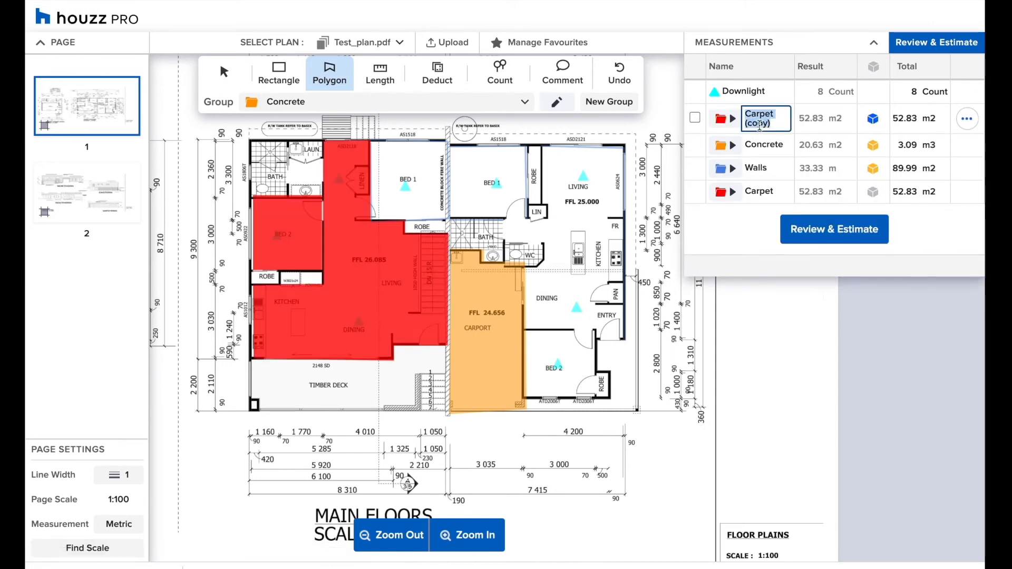
text(Ceiling)
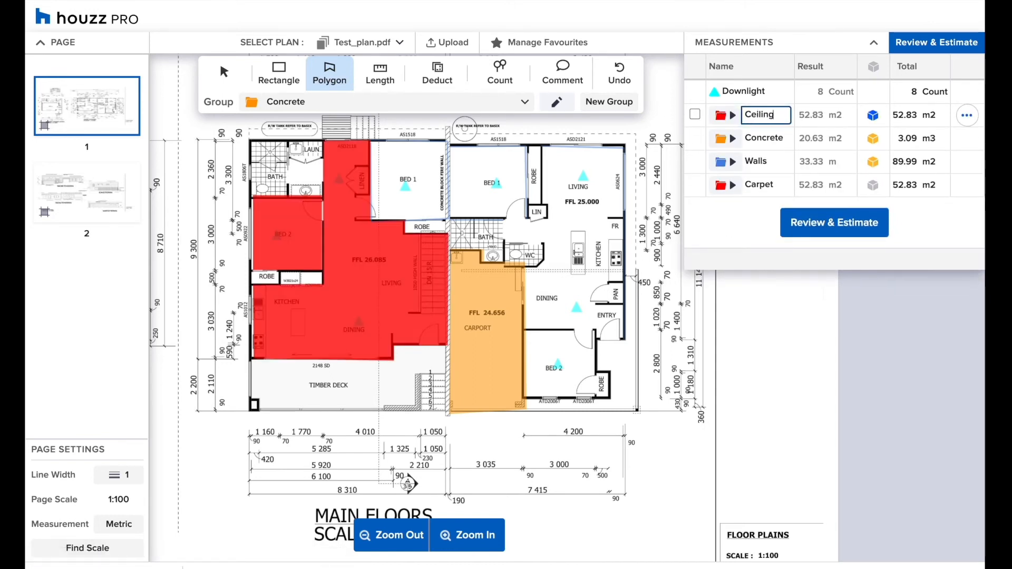
- Create a perimeter copy of the Carpet group, rename it Skirting, and collapse its entries
click(695, 184)
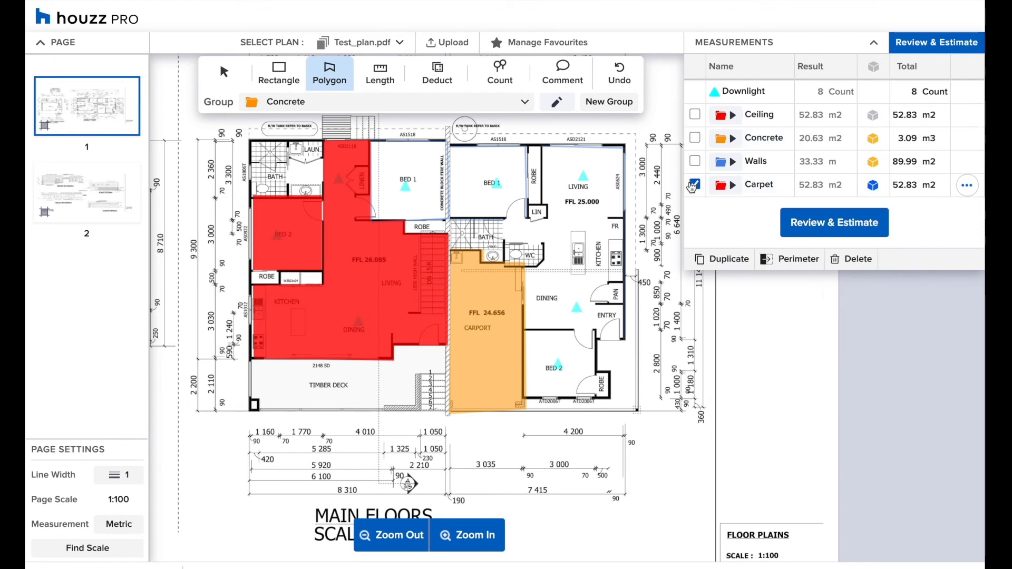
click(783, 261)
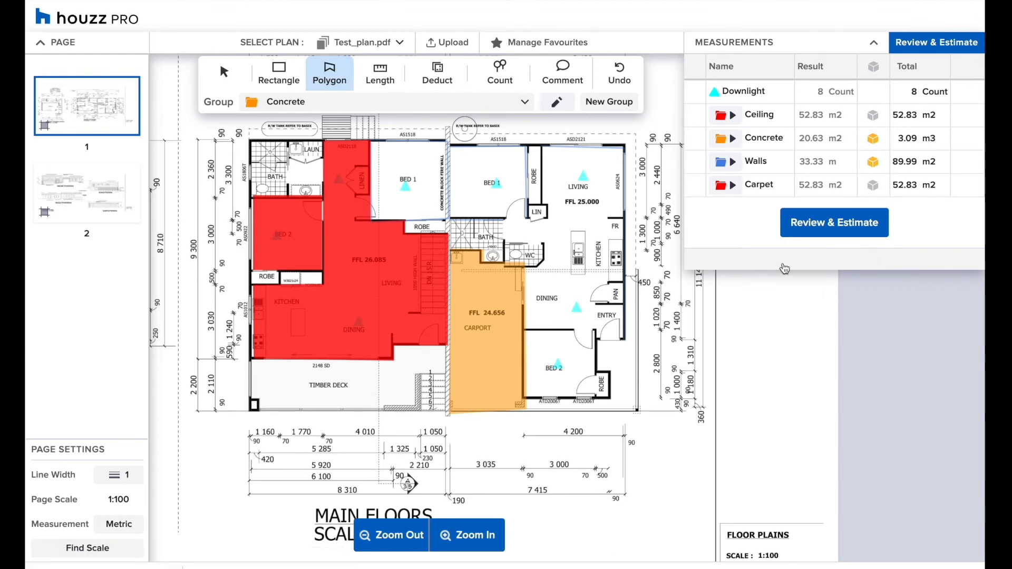
triple_click(761, 114)
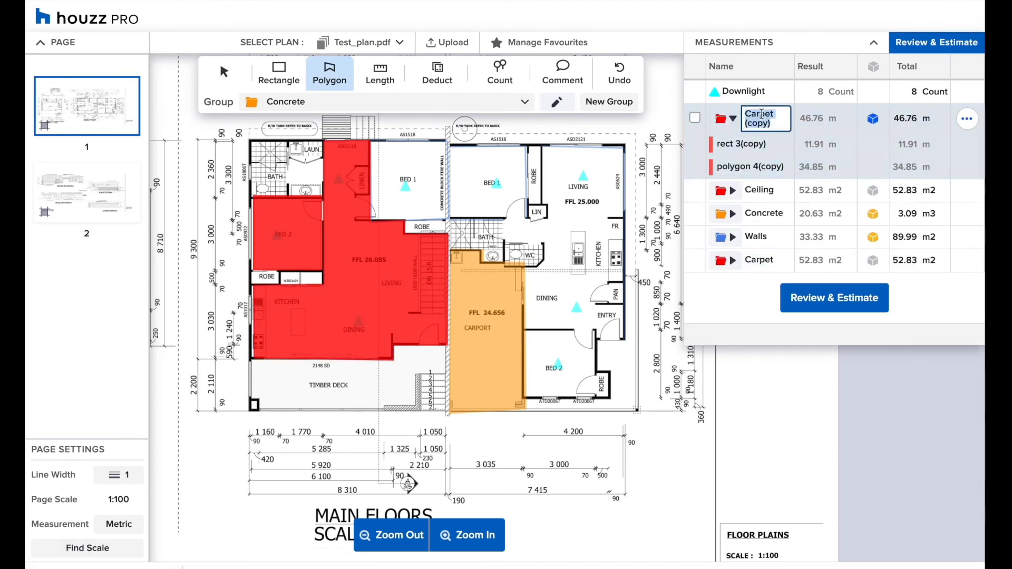
text(Skirting)
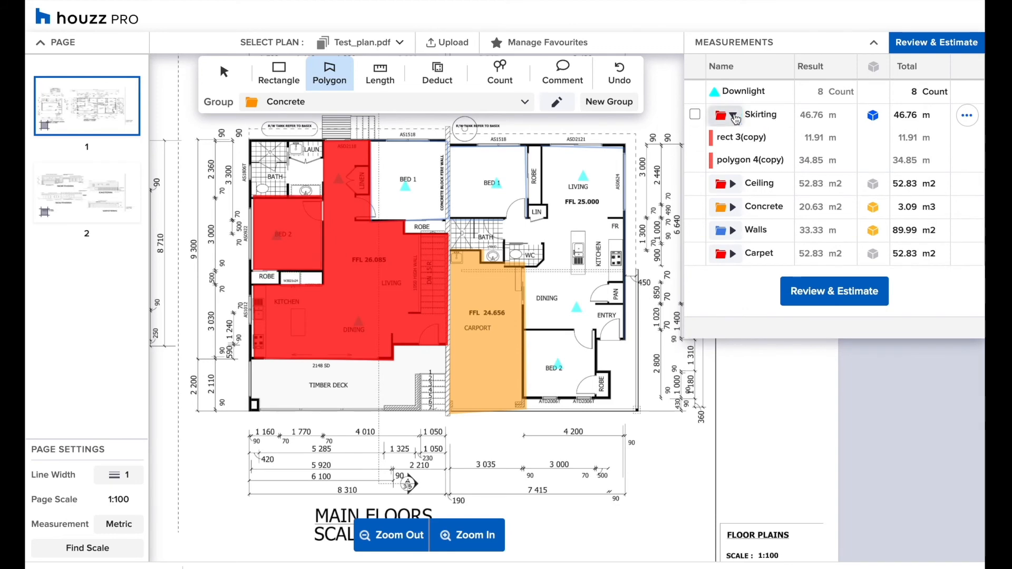
click(733, 115)
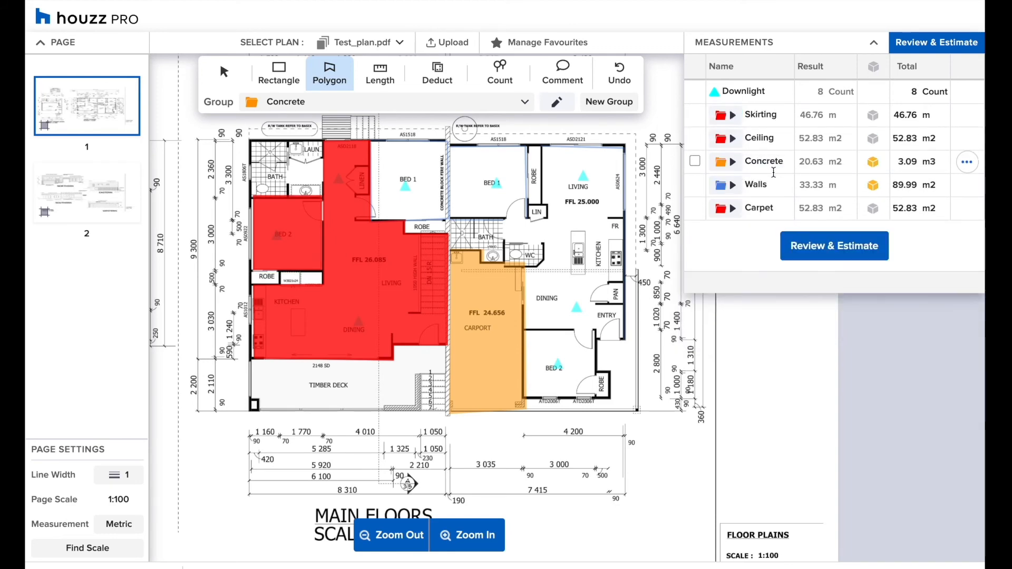
- Set the price of the GPO favourite to $50 with Count kept as its unit, and save the favourites
click(559, 42)
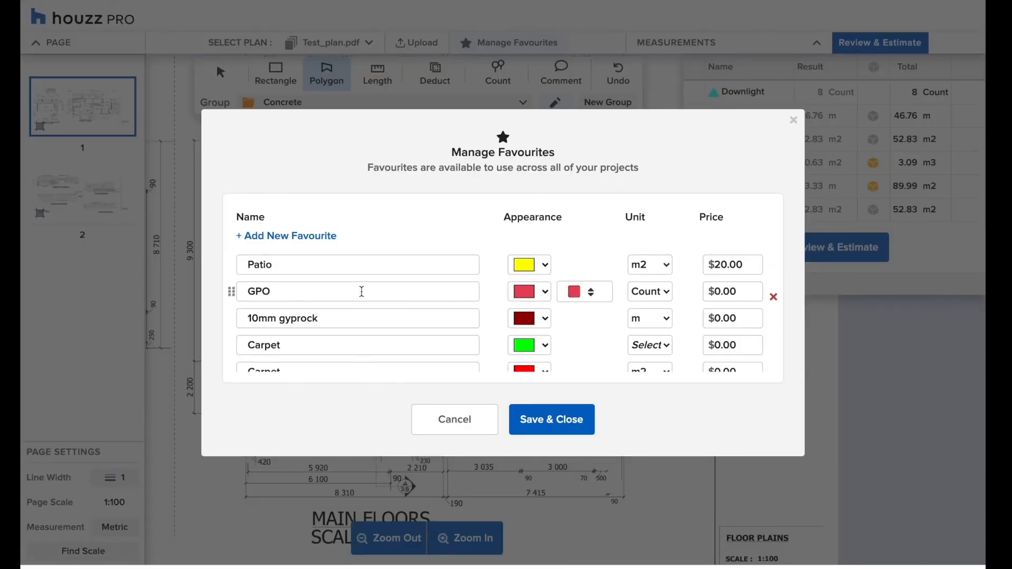
click(664, 293)
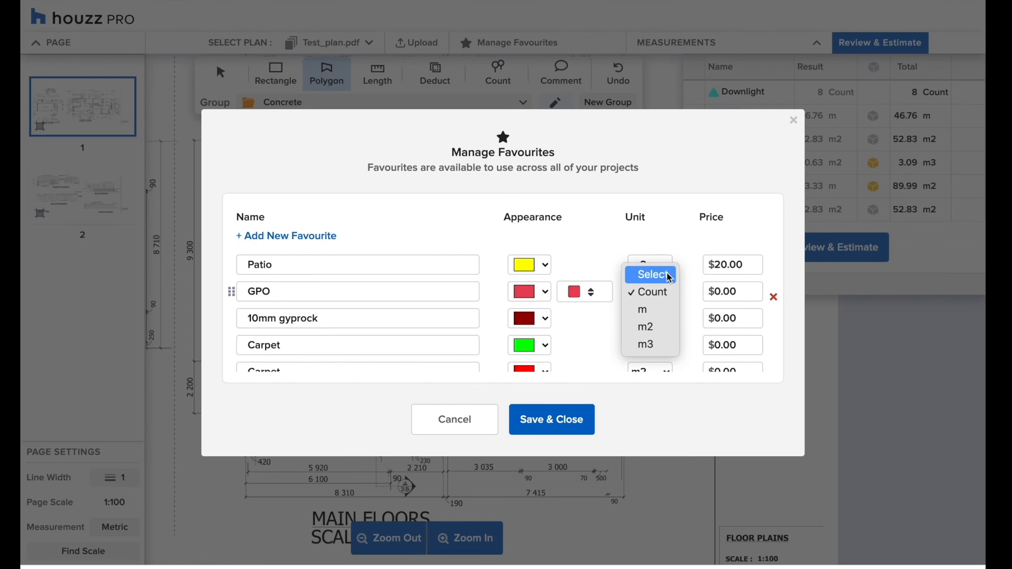
click(655, 292)
double_click(737, 293)
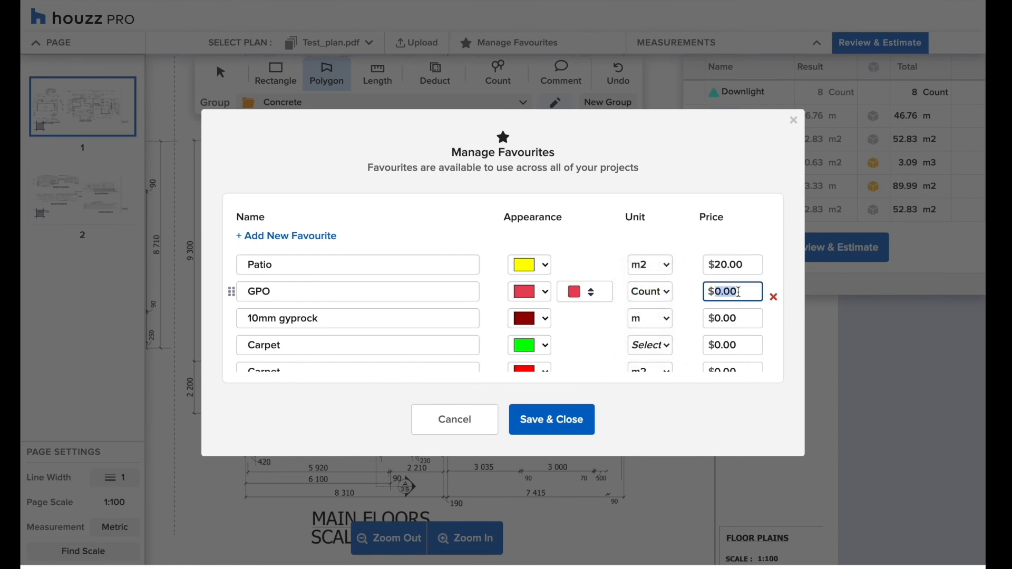
click(738, 292)
text(0)
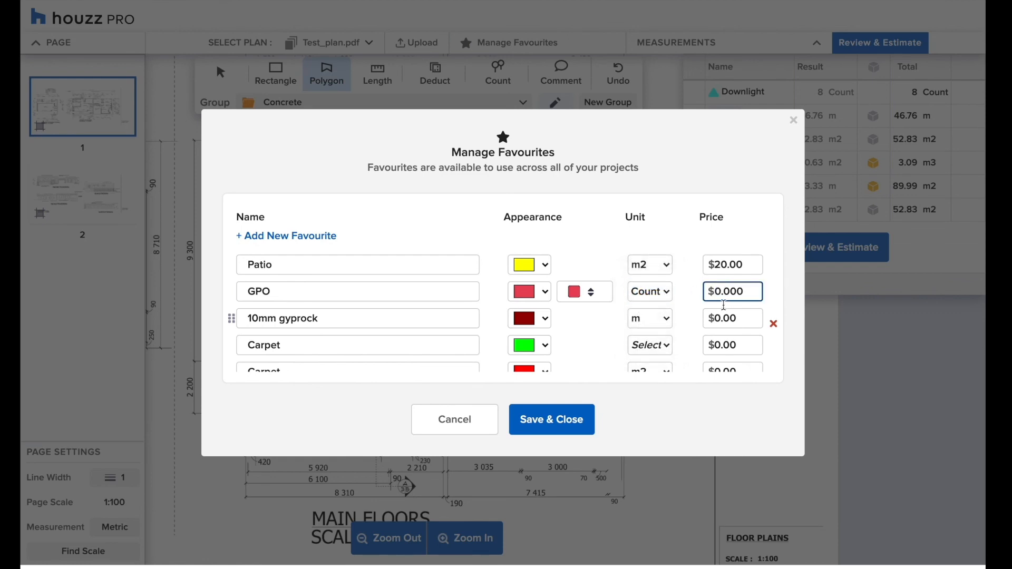
double_click(726, 293)
text(50)
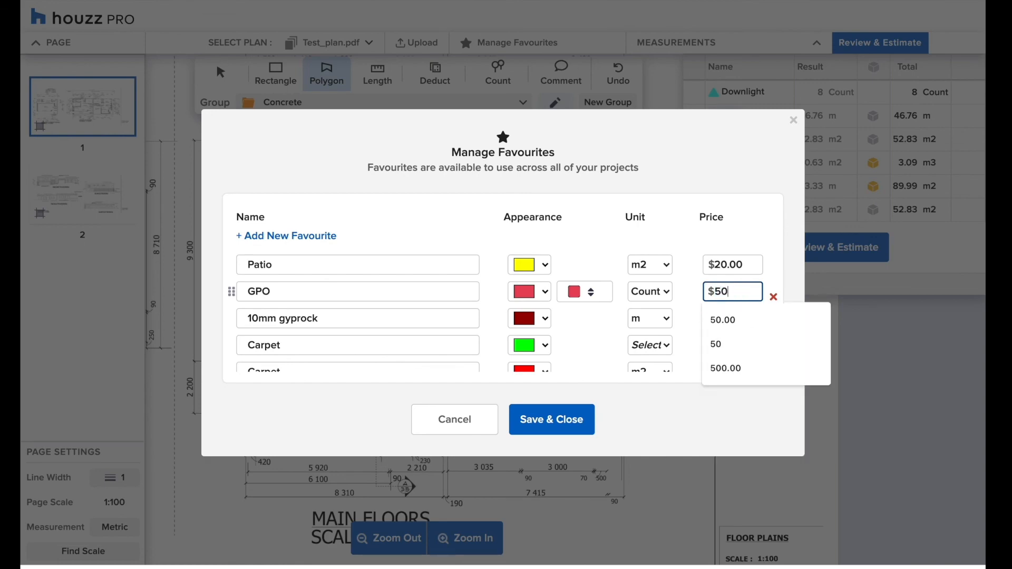
click(688, 359)
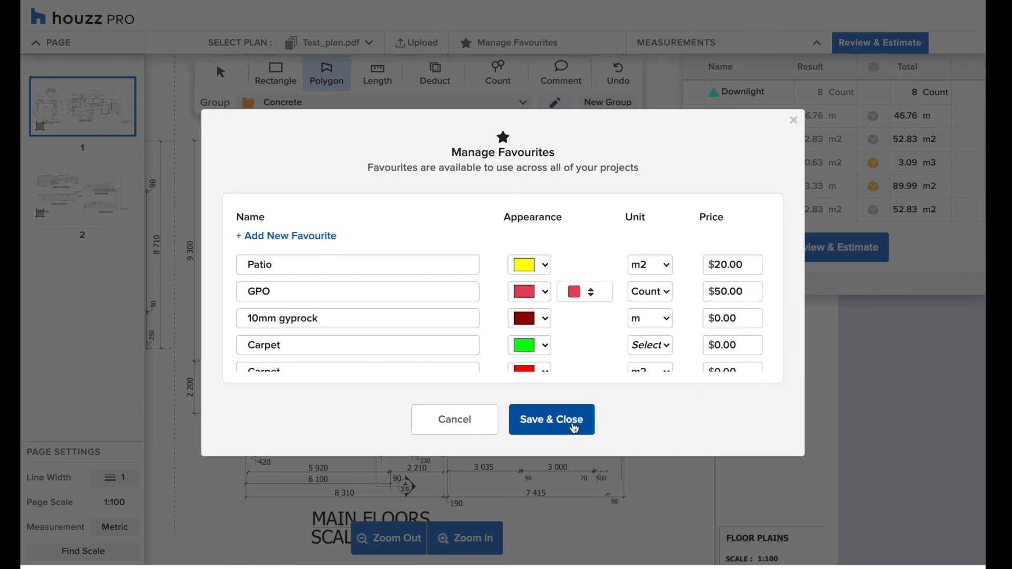
click(576, 427)
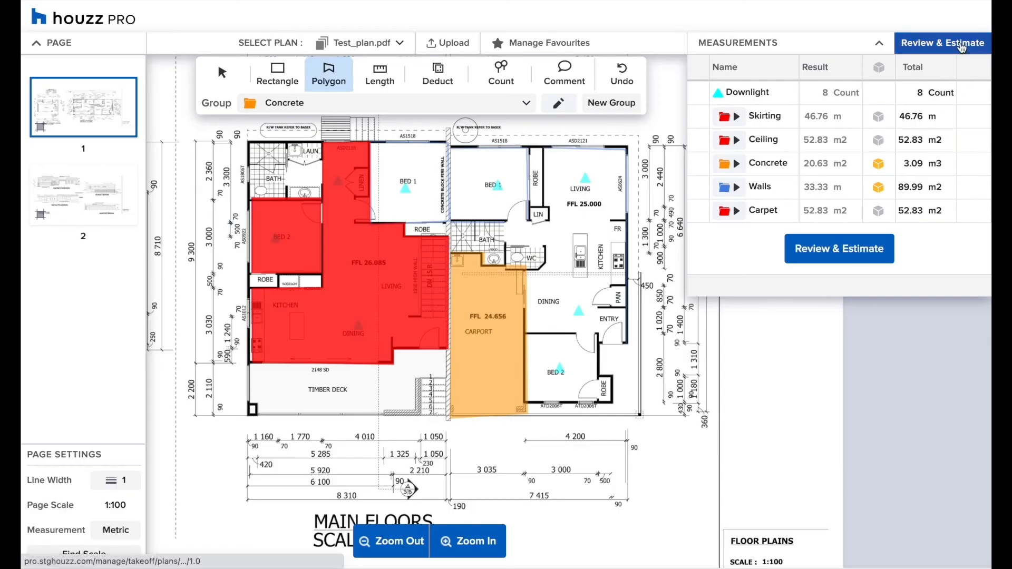
- Open the review of all measurements and look through the listed groups, units and totals on each page
click(962, 47)
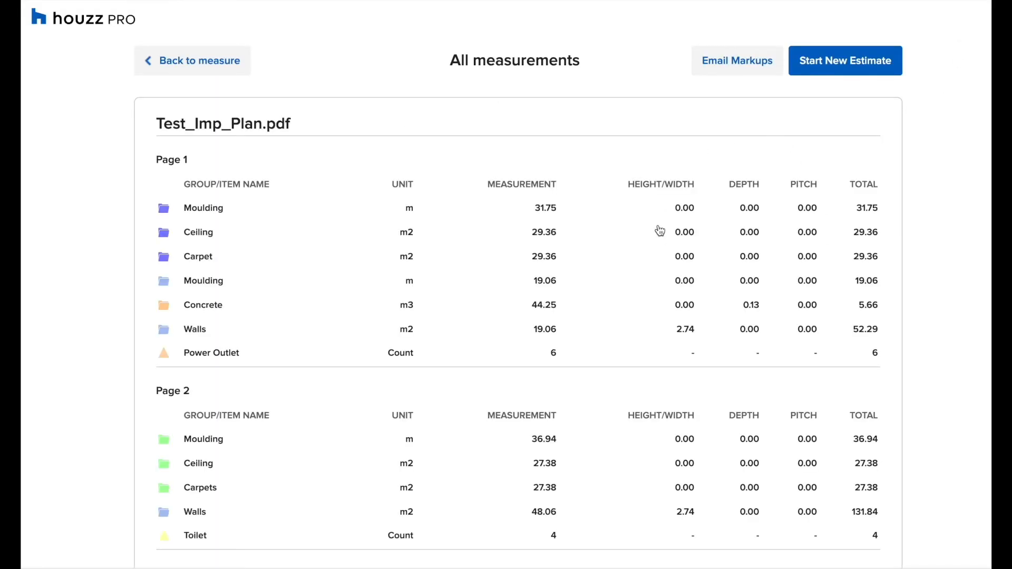
scroll(681, 285, down, 1)
scroll(681, 285, up, 1)
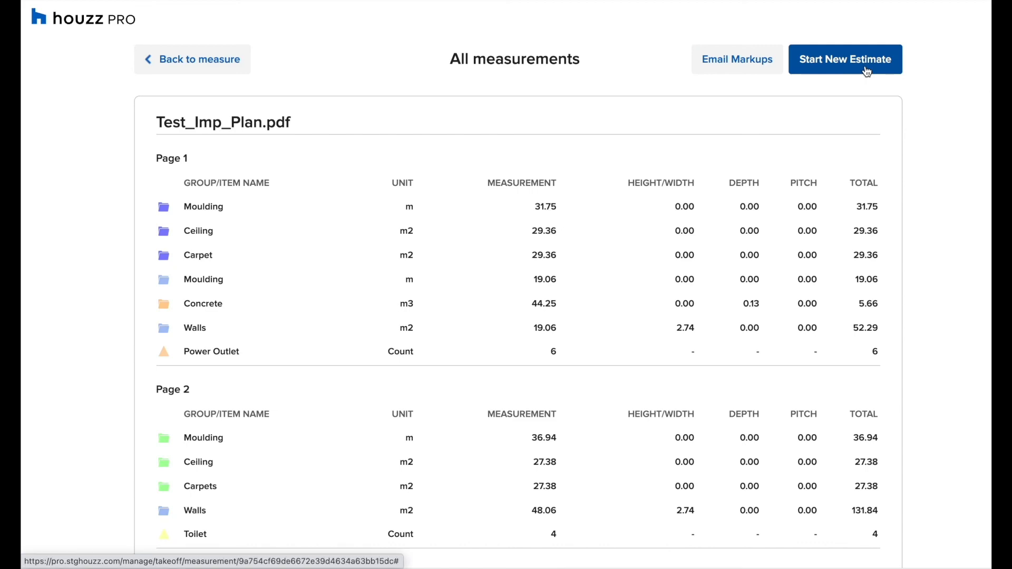
mouse_move(805, 6)
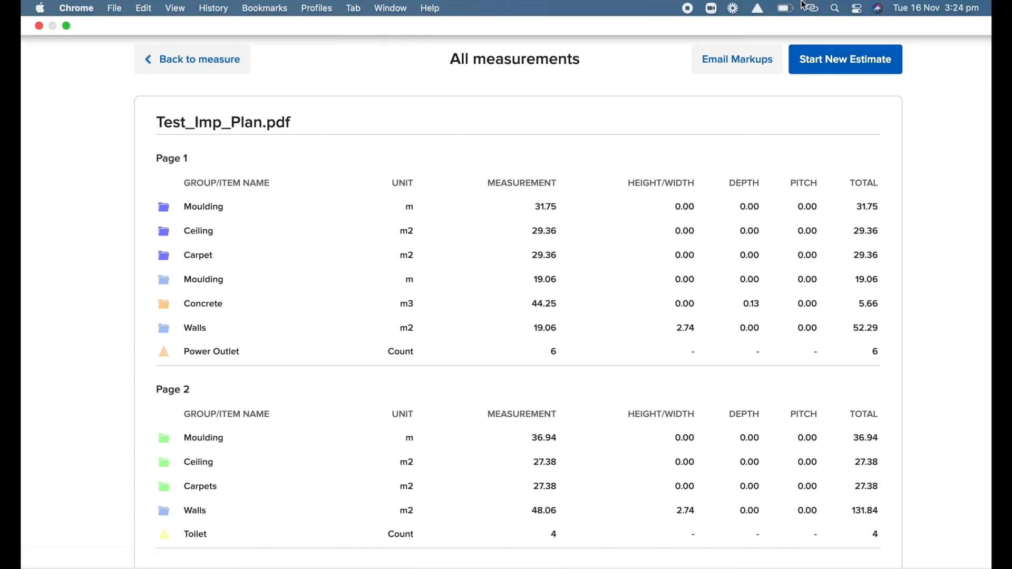